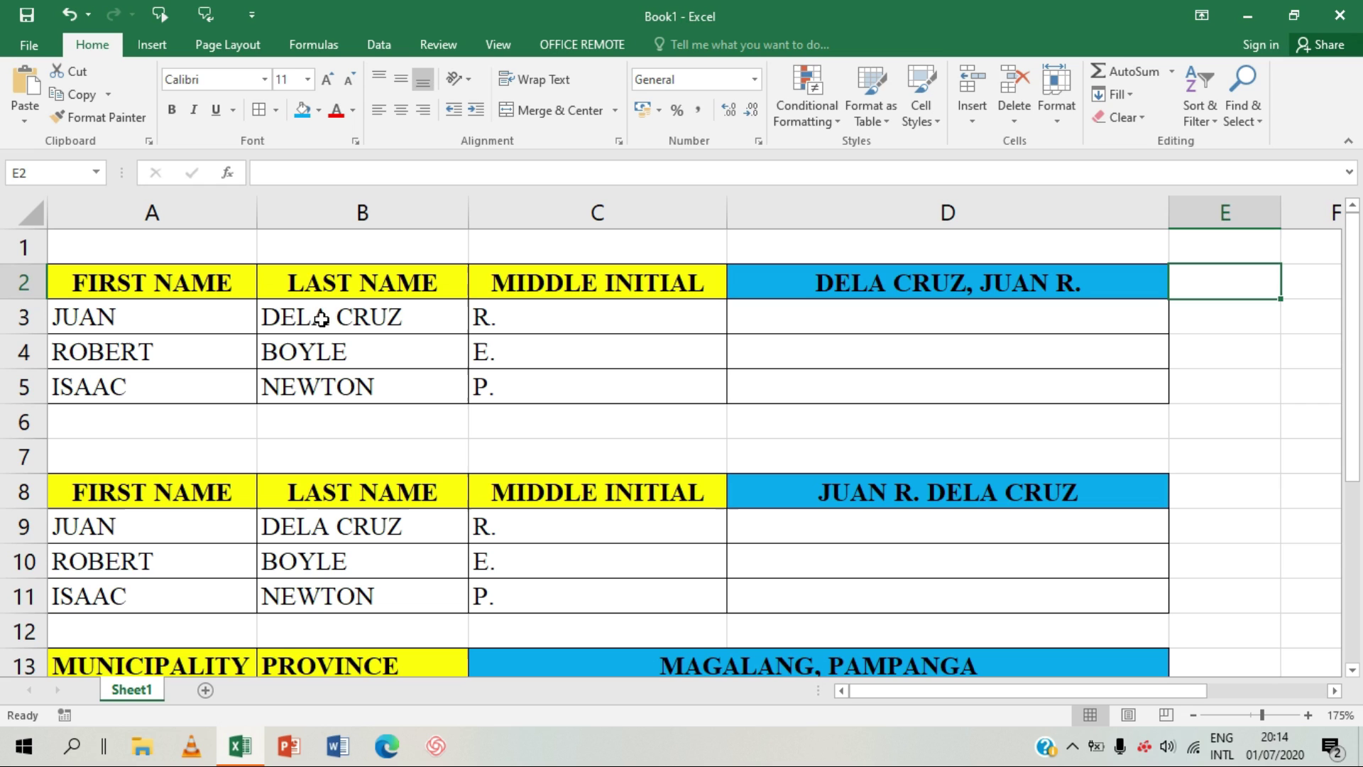
Step: Review the first, last and middle names in row 3 and the D2 header format, then select D3
{"action": "left_click", "coordinate": [139, 312]}
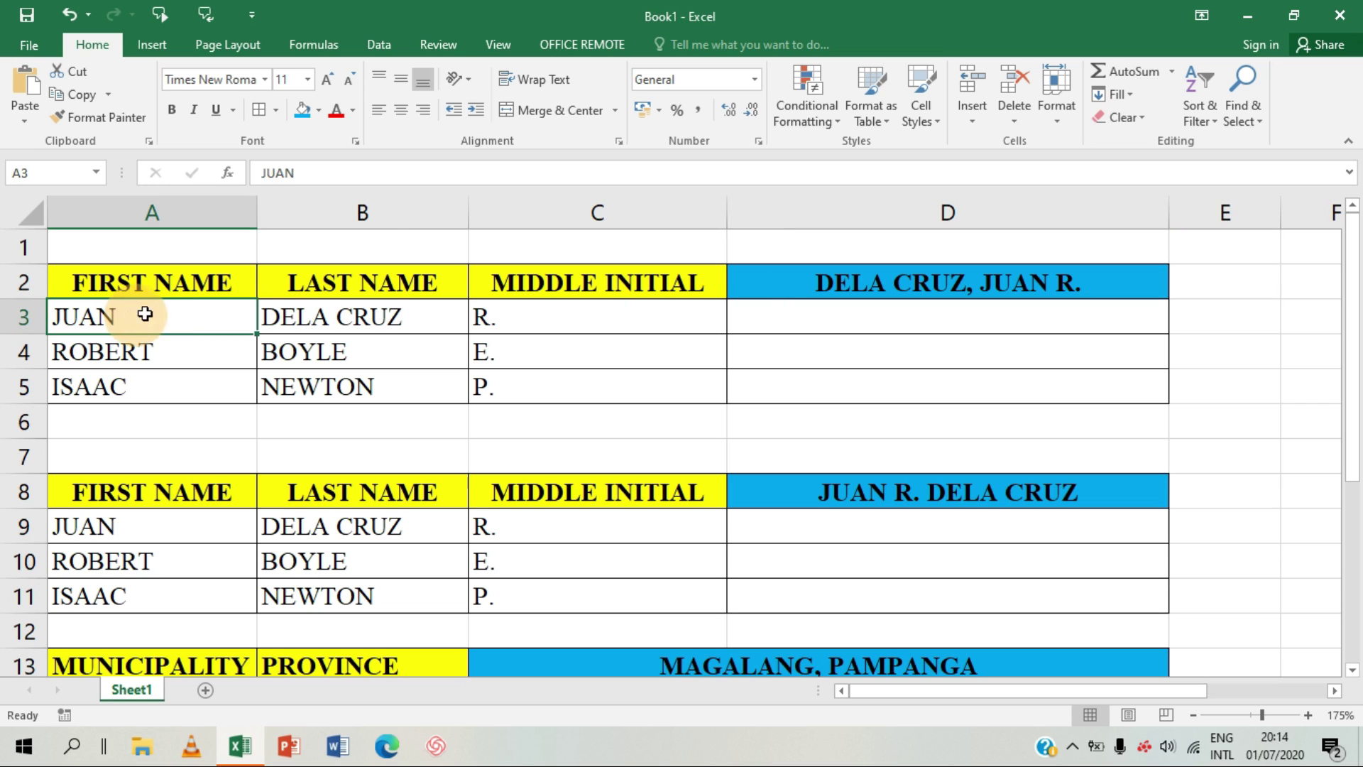
{"action": "left_click", "coordinate": [322, 312]}
{"action": "left_click", "coordinate": [527, 310]}
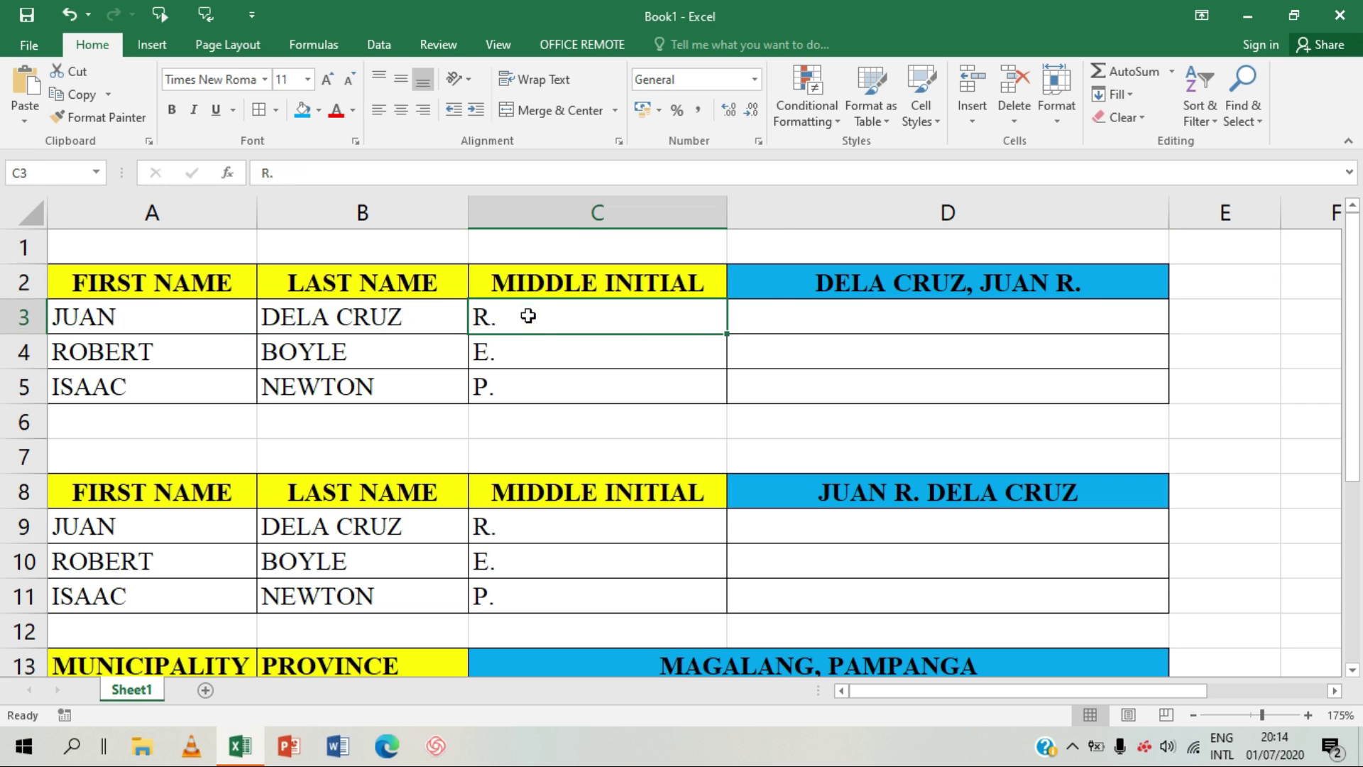
{"action": "left_click", "coordinate": [780, 285]}
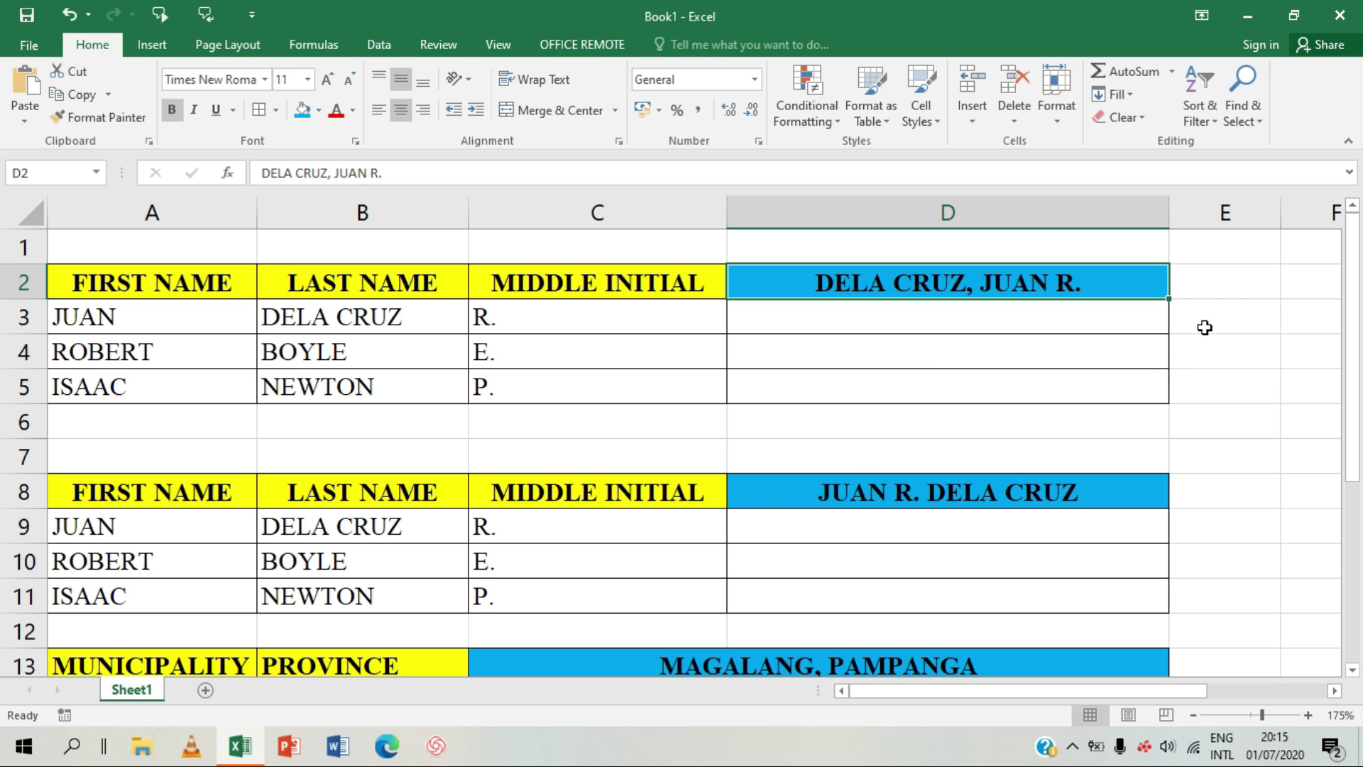
{"action": "left_click", "coordinate": [959, 321]}
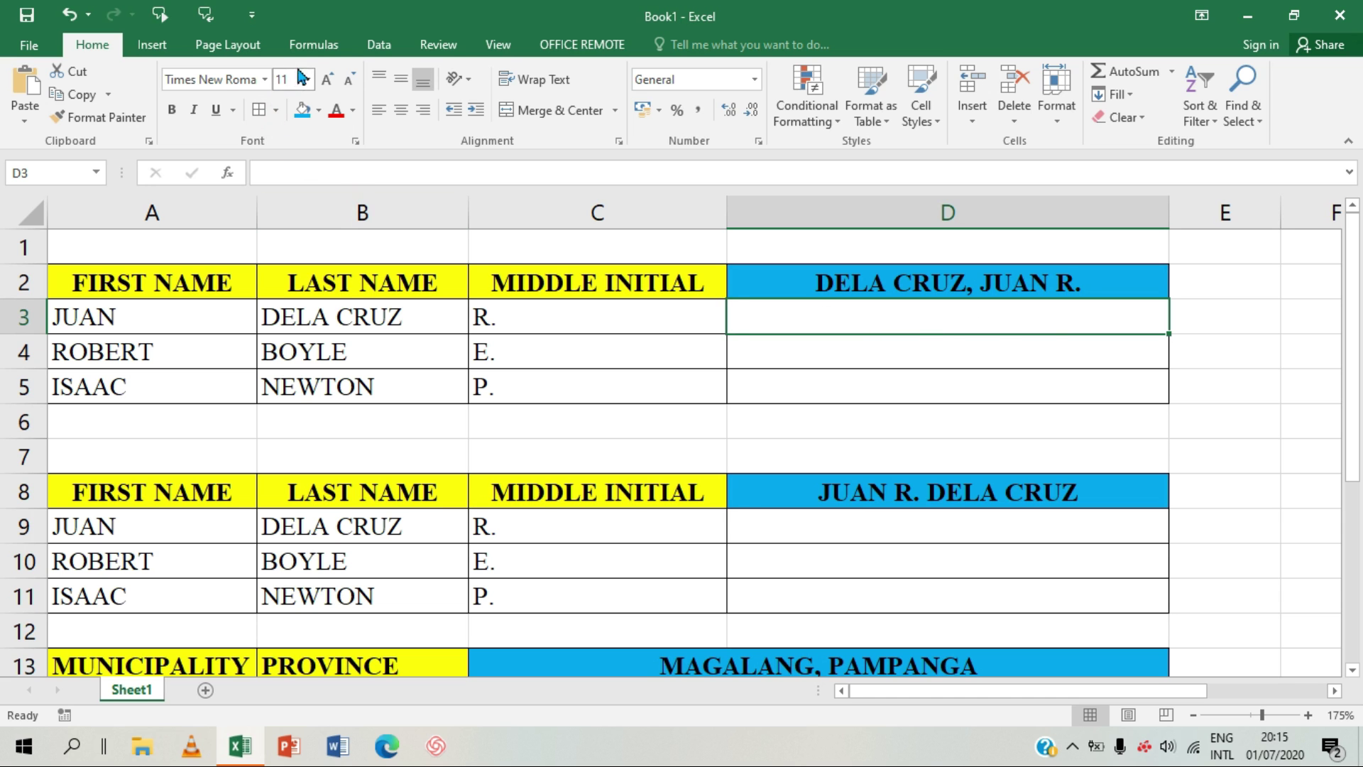
Step: Insert CONCATENATE into D3 from the Formulas Text functions, moving its arguments window aside
{"action": "left_click", "coordinate": [310, 44]}
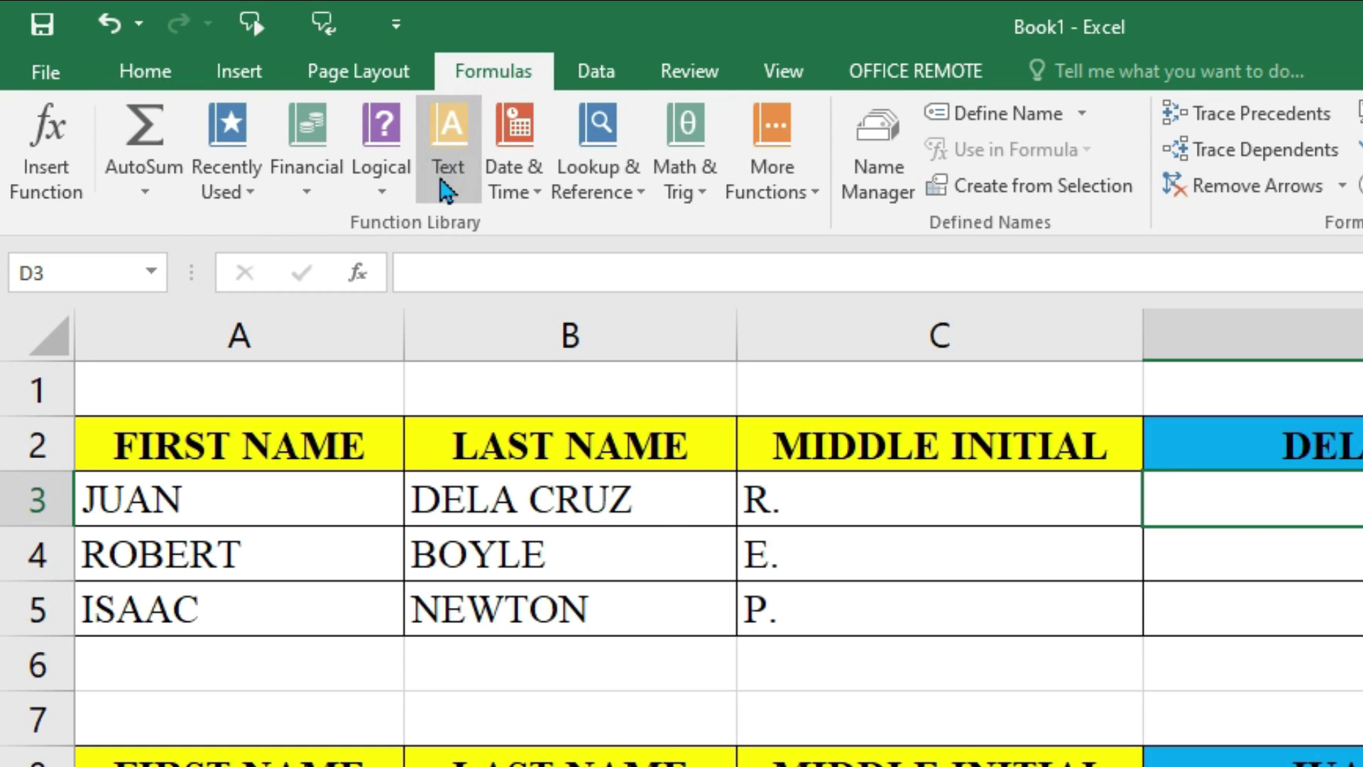
{"action": "left_click", "coordinate": [446, 186]}
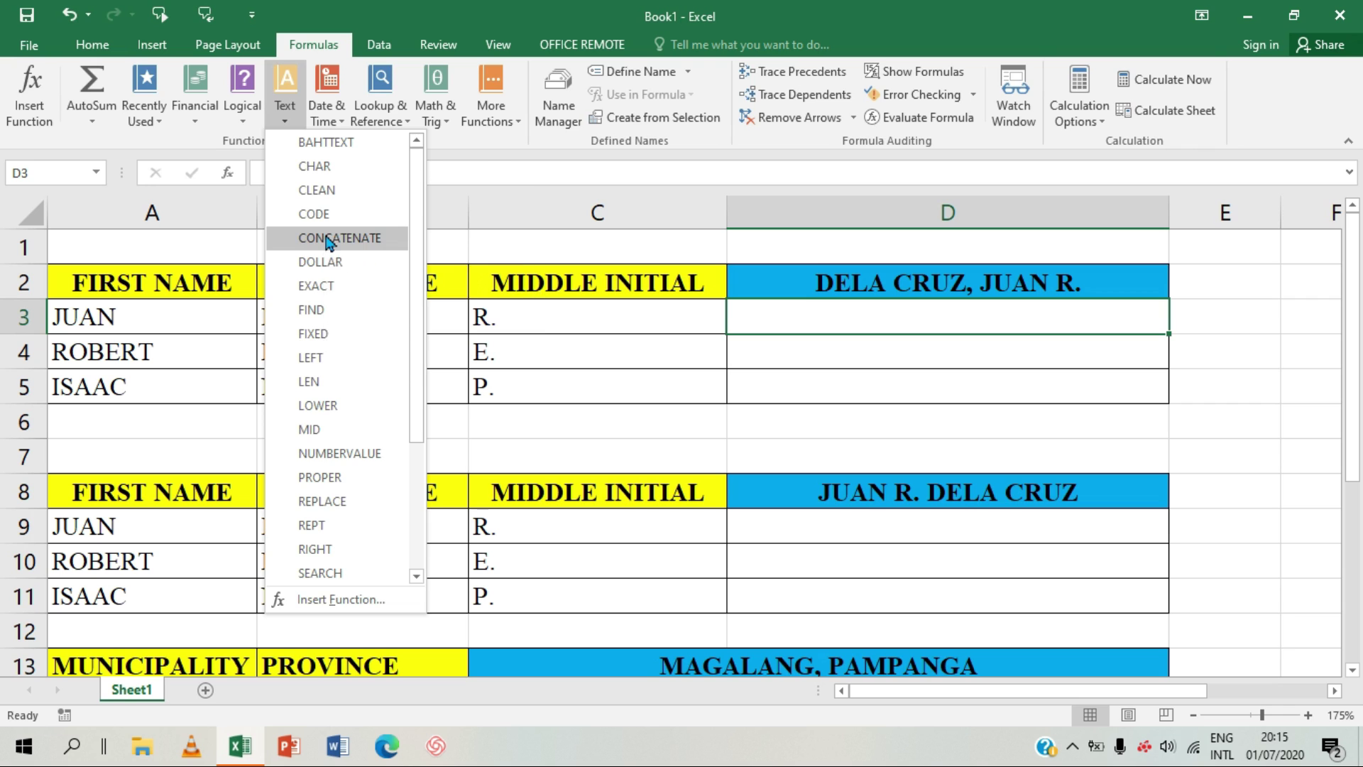
{"action": "left_click", "coordinate": [516, 377]}
{"action": "left_click_drag", "start_coordinate": [888, 340], "coordinate": [882, 367]}
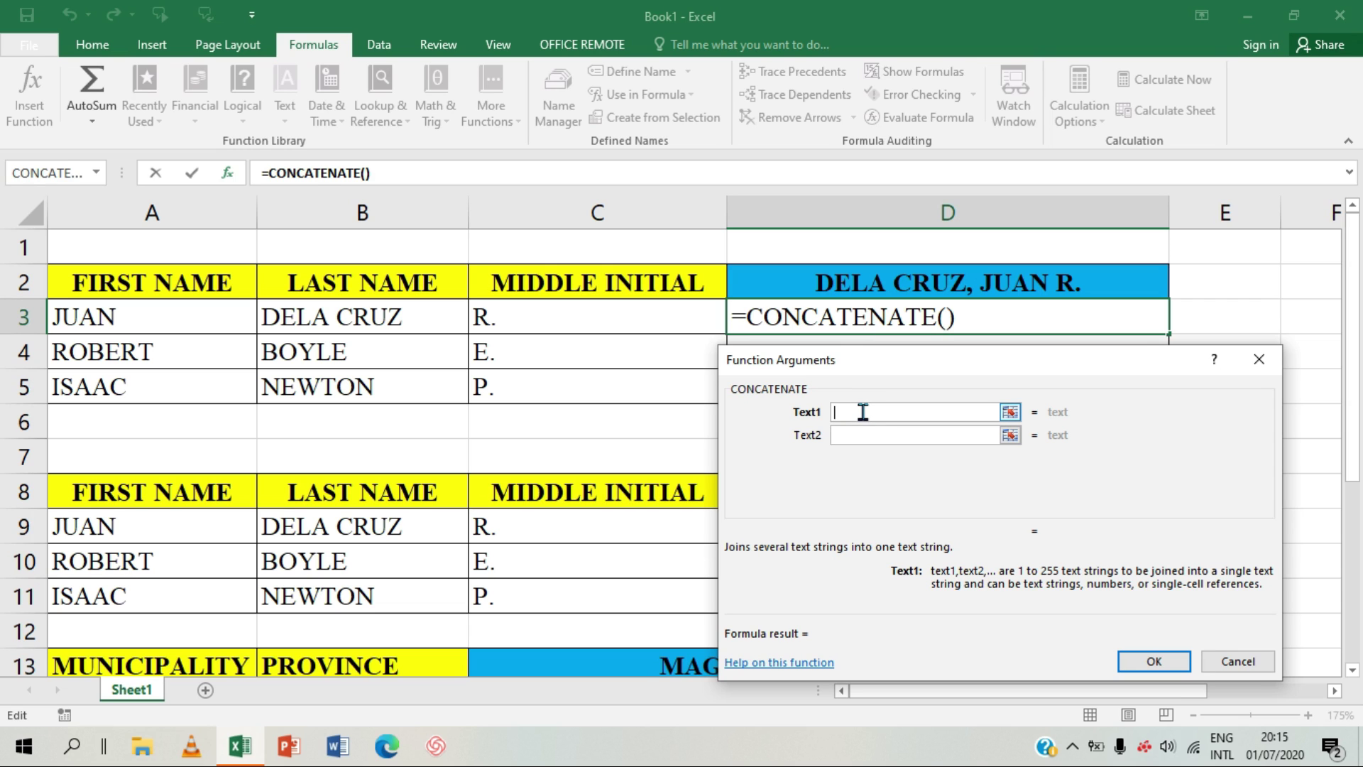
Step: Set the D3 arguments to B3, ",", " " and A3 for last name, comma, first name
{"action": "left_click", "coordinate": [314, 318]}
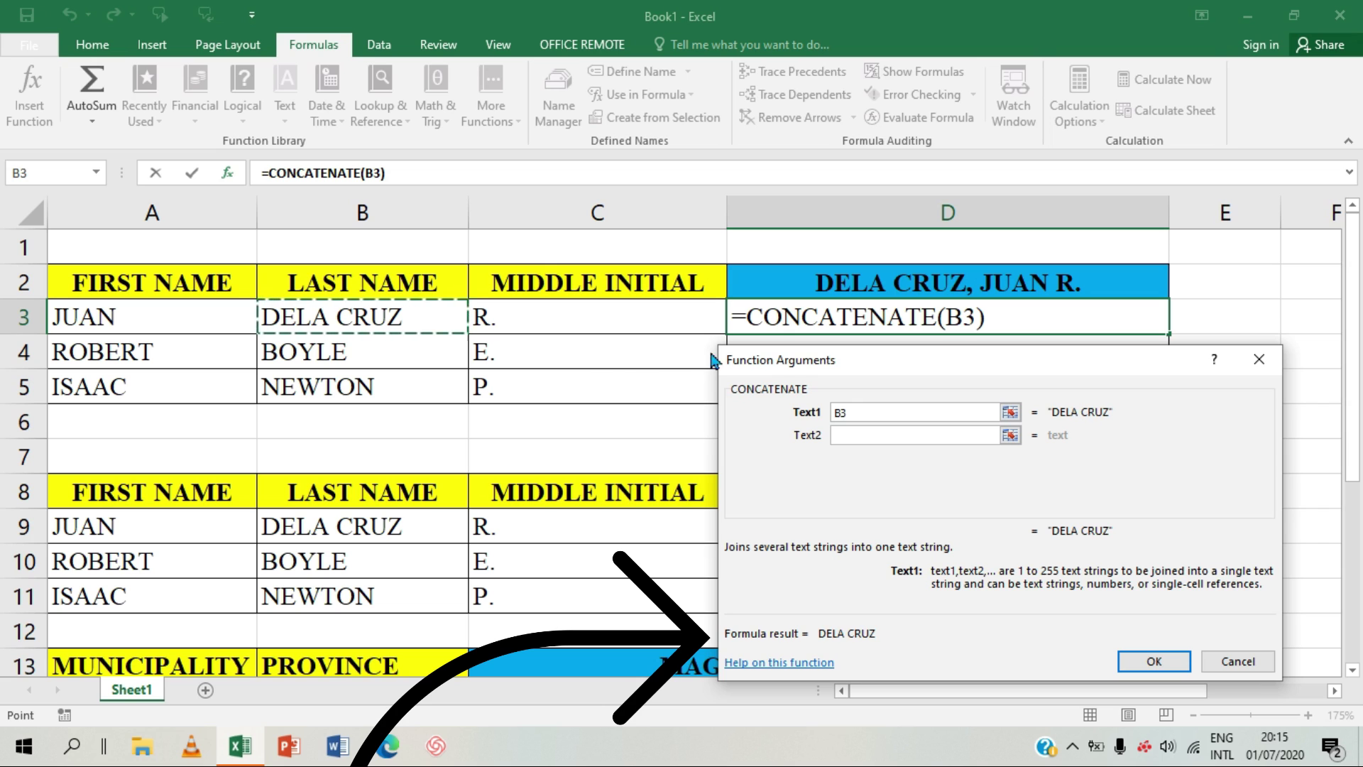
{"action": "left_click", "coordinate": [870, 435]}
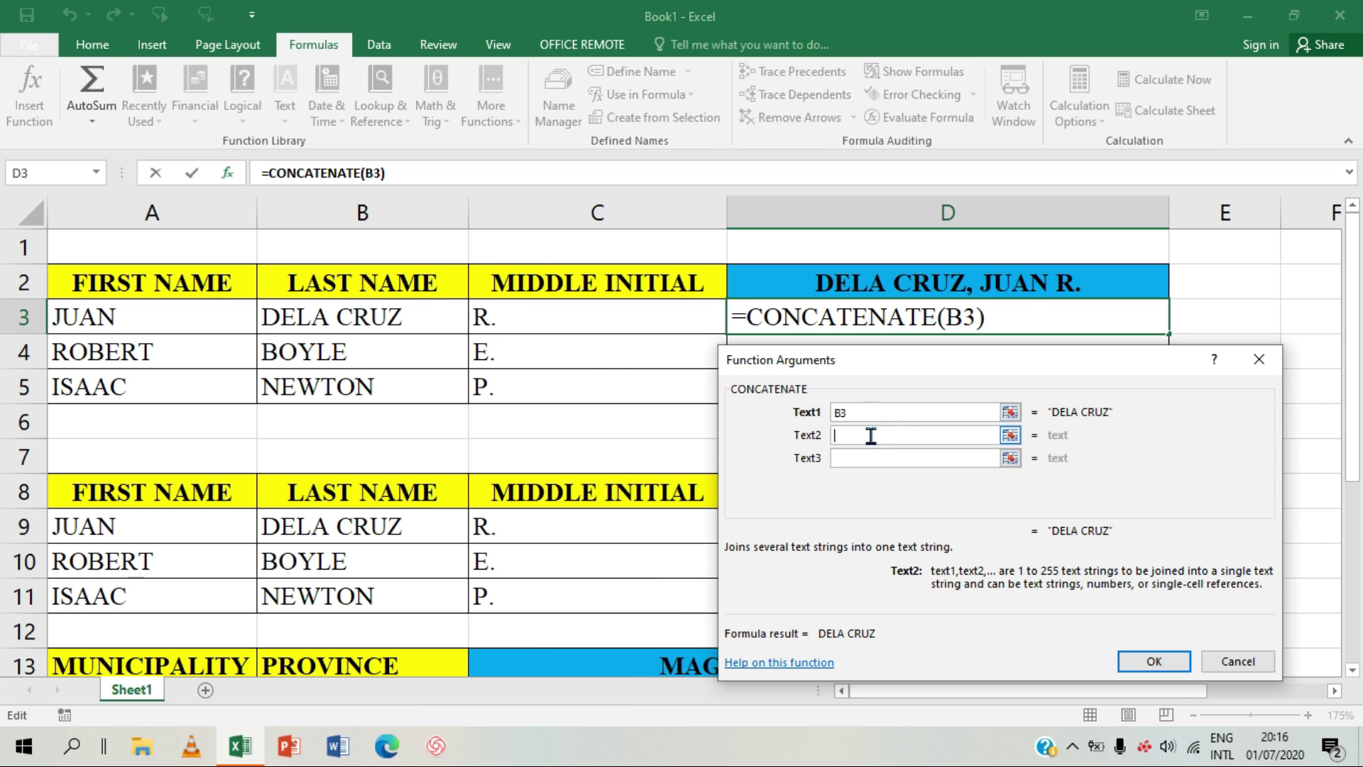
{"action": "type", "text": ","}
{"action": "left_click", "coordinate": [870, 460]}
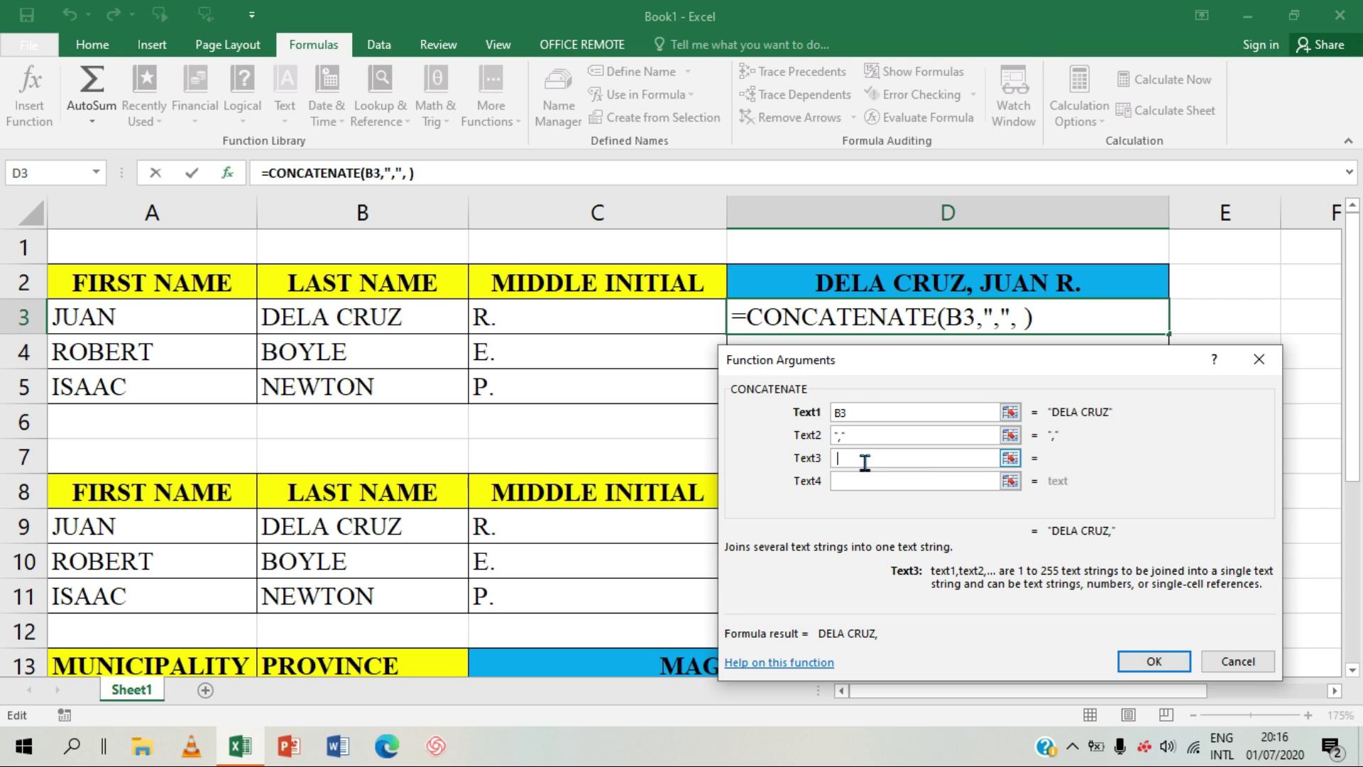
{"action": "left_click", "coordinate": [849, 480]}
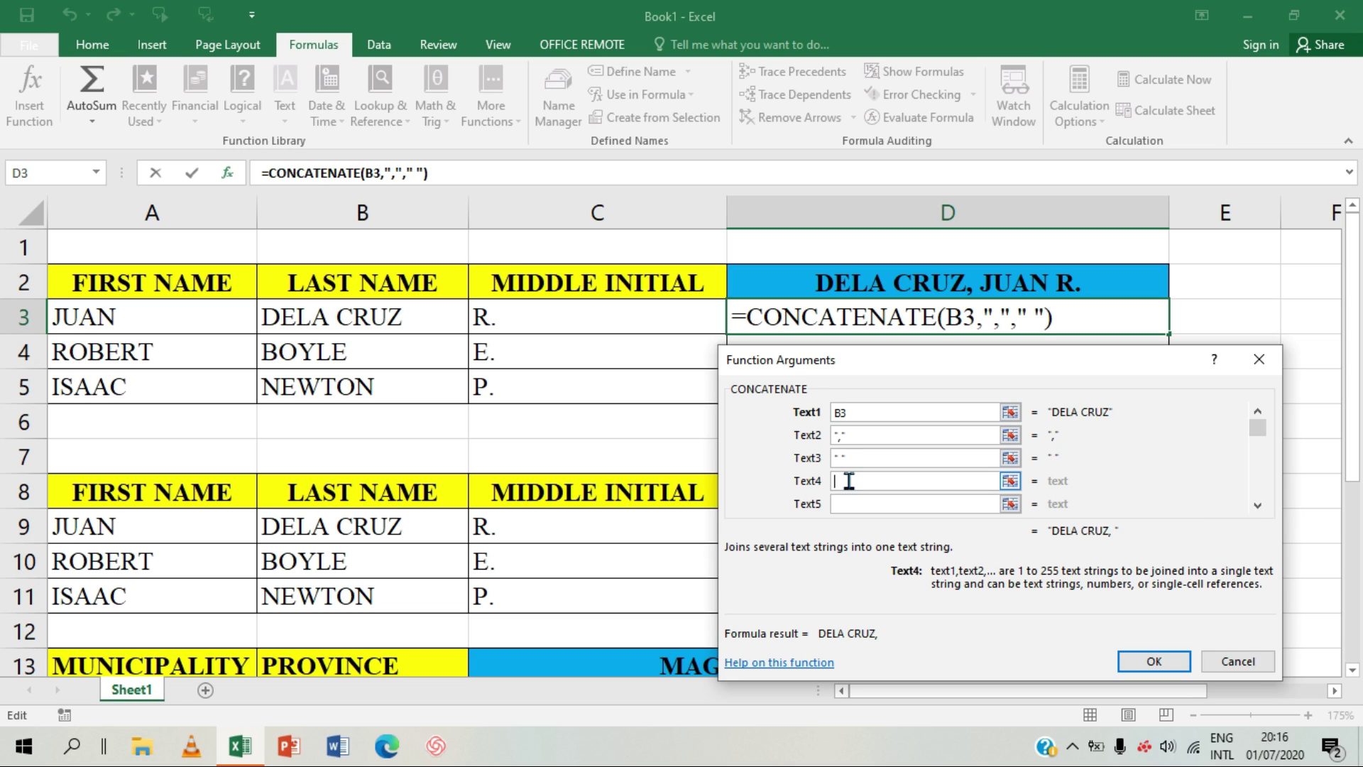
{"action": "left_click", "coordinate": [82, 318]}
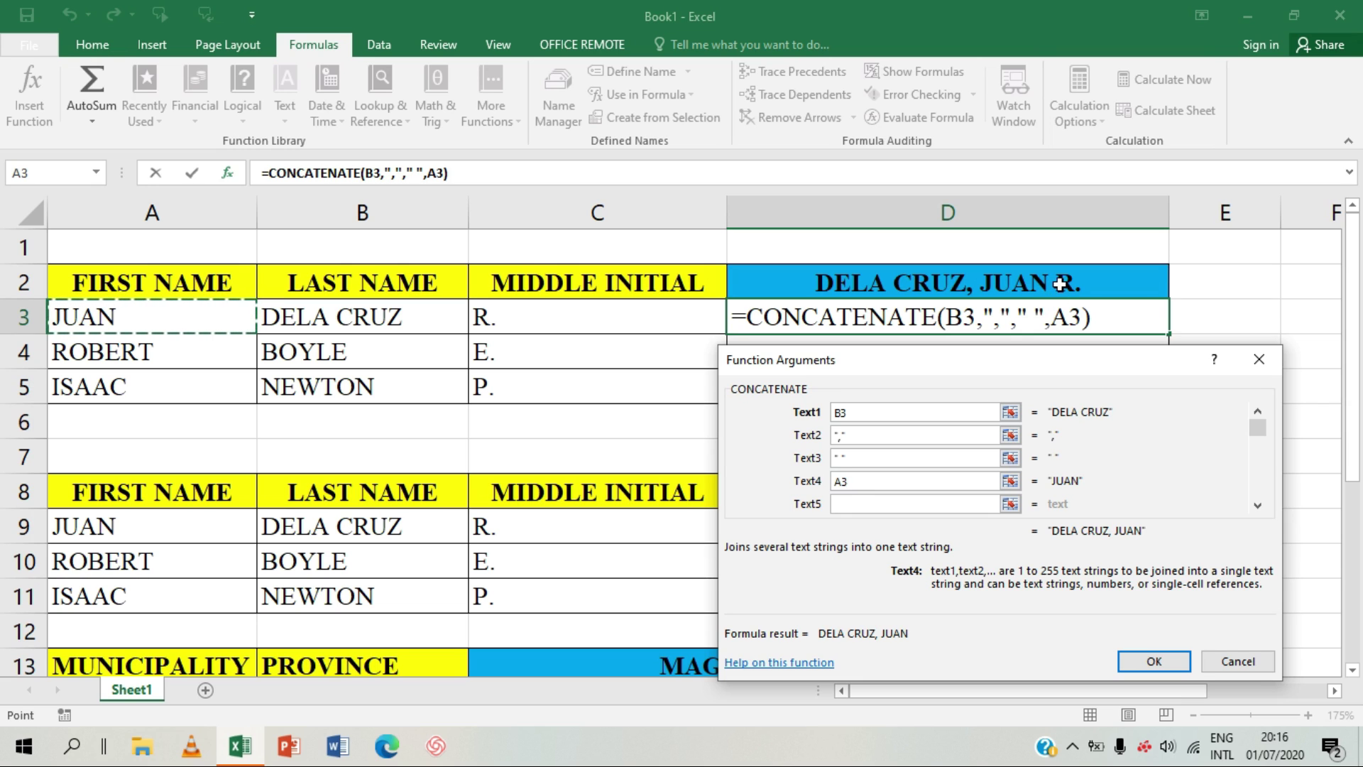
{"action": "left_click", "coordinate": [893, 496]}
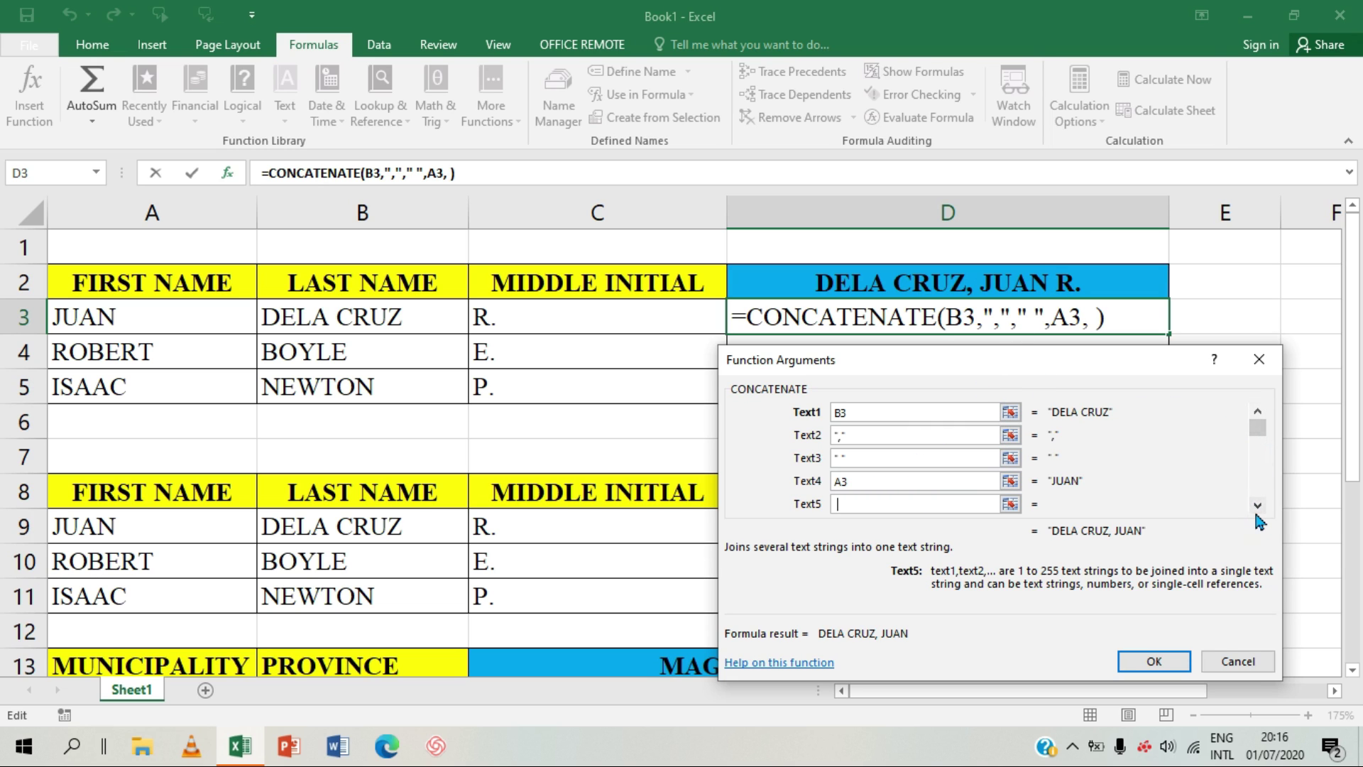
Step: Add " " and C3 as Text5 and Text6 and confirm, giving DELA CRUZ, JUAN R
{"action": "type", "text": "\" \""}
{"action": "left_click", "coordinate": [1257, 505]}
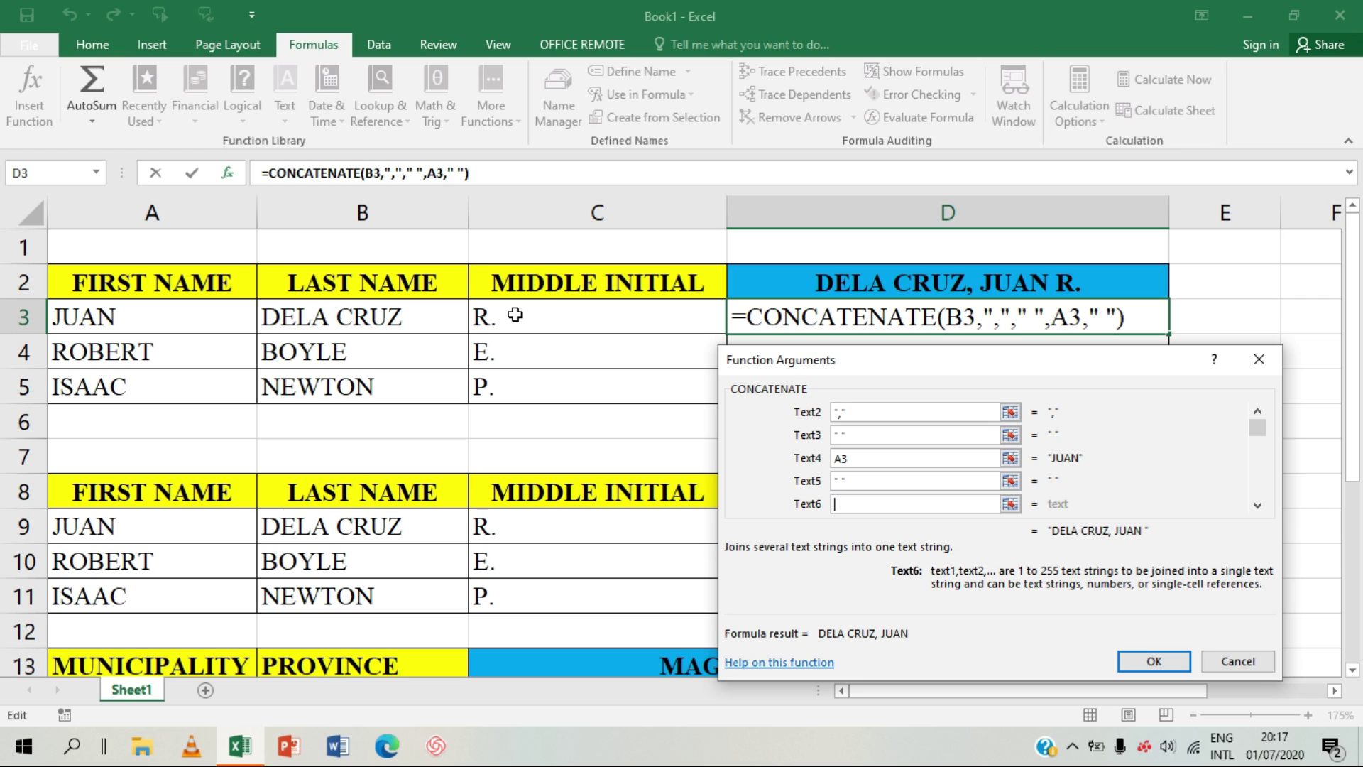
{"action": "left_click", "coordinate": [514, 316]}
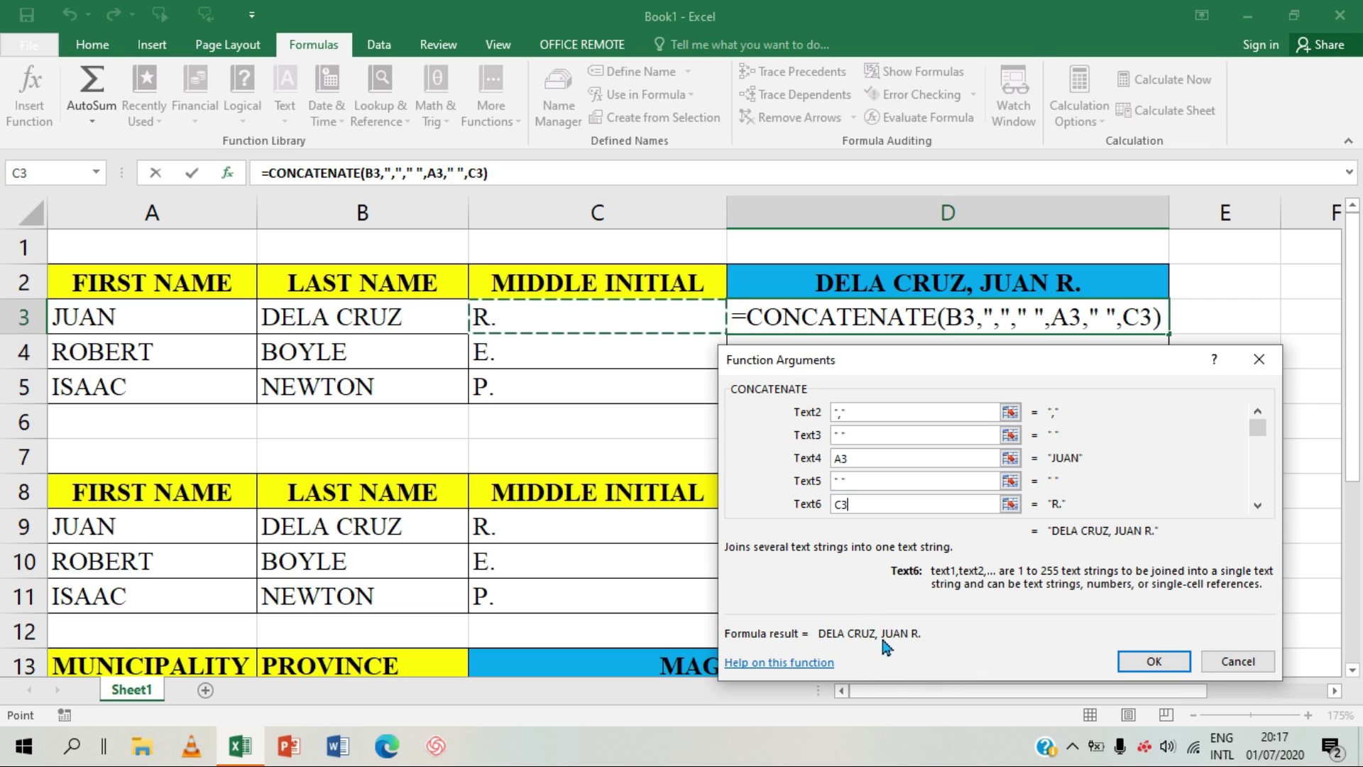
{"action": "left_click", "coordinate": [1133, 654]}
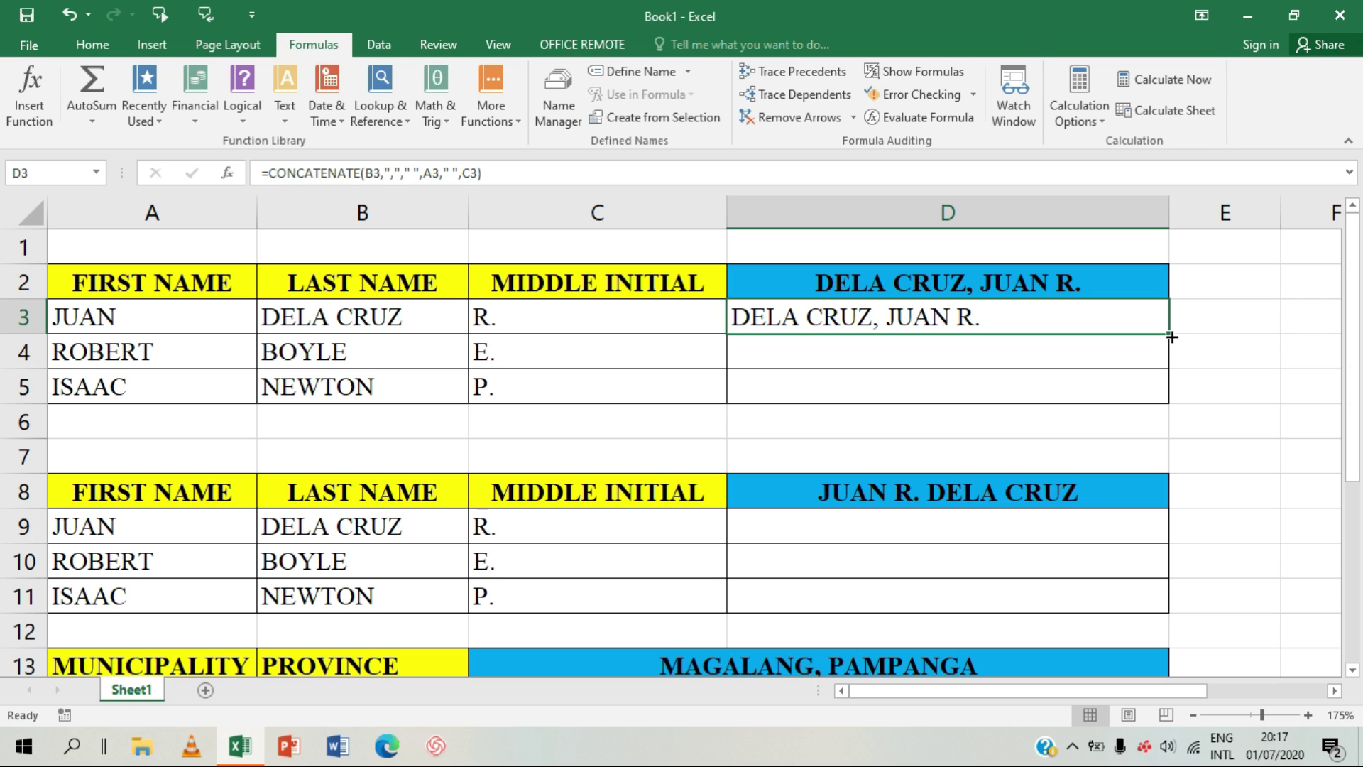
Step: Fill D3's formula down to D5, producing BOYLE, ROBERT E. and NEWTON, ISAAC P
{"action": "left_click_drag", "start_coordinate": [1171, 334], "coordinate": [1176, 393]}
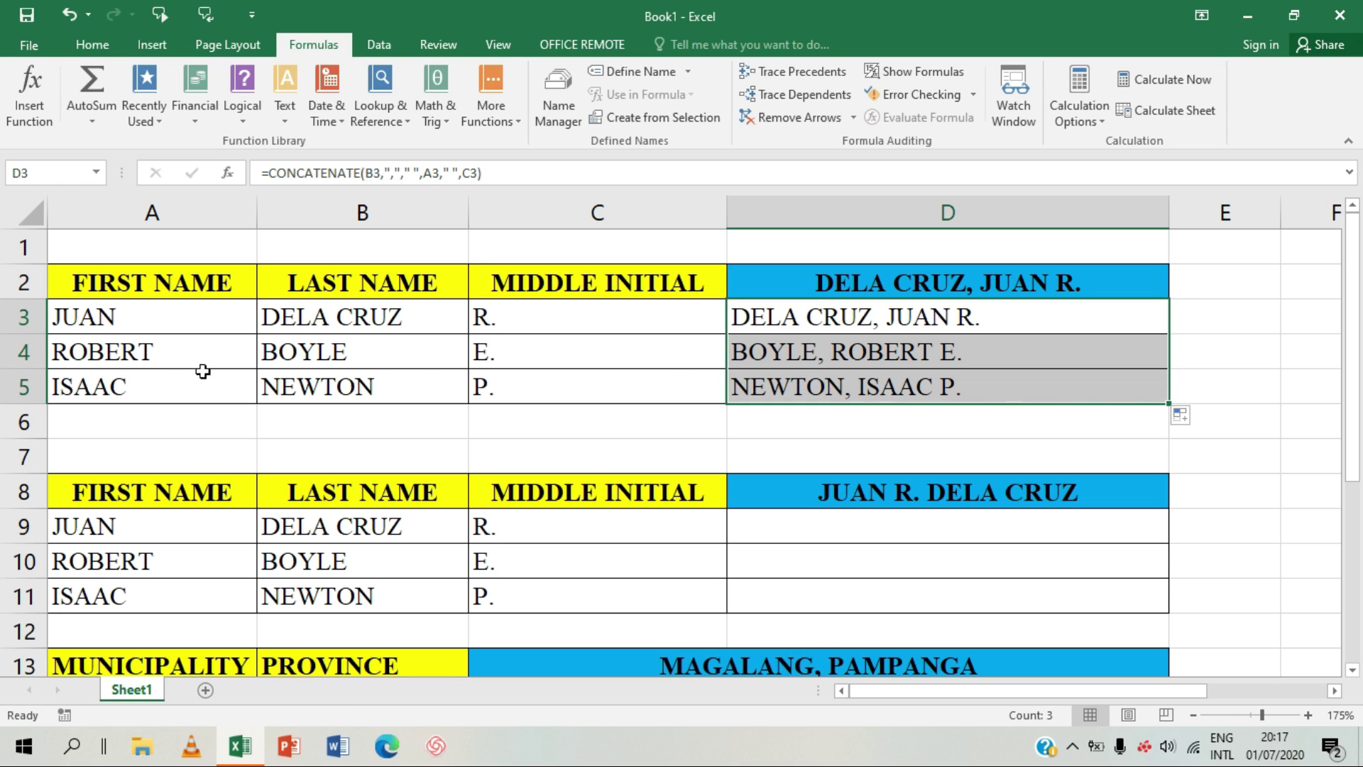
{"action": "left_click", "coordinate": [799, 281]}
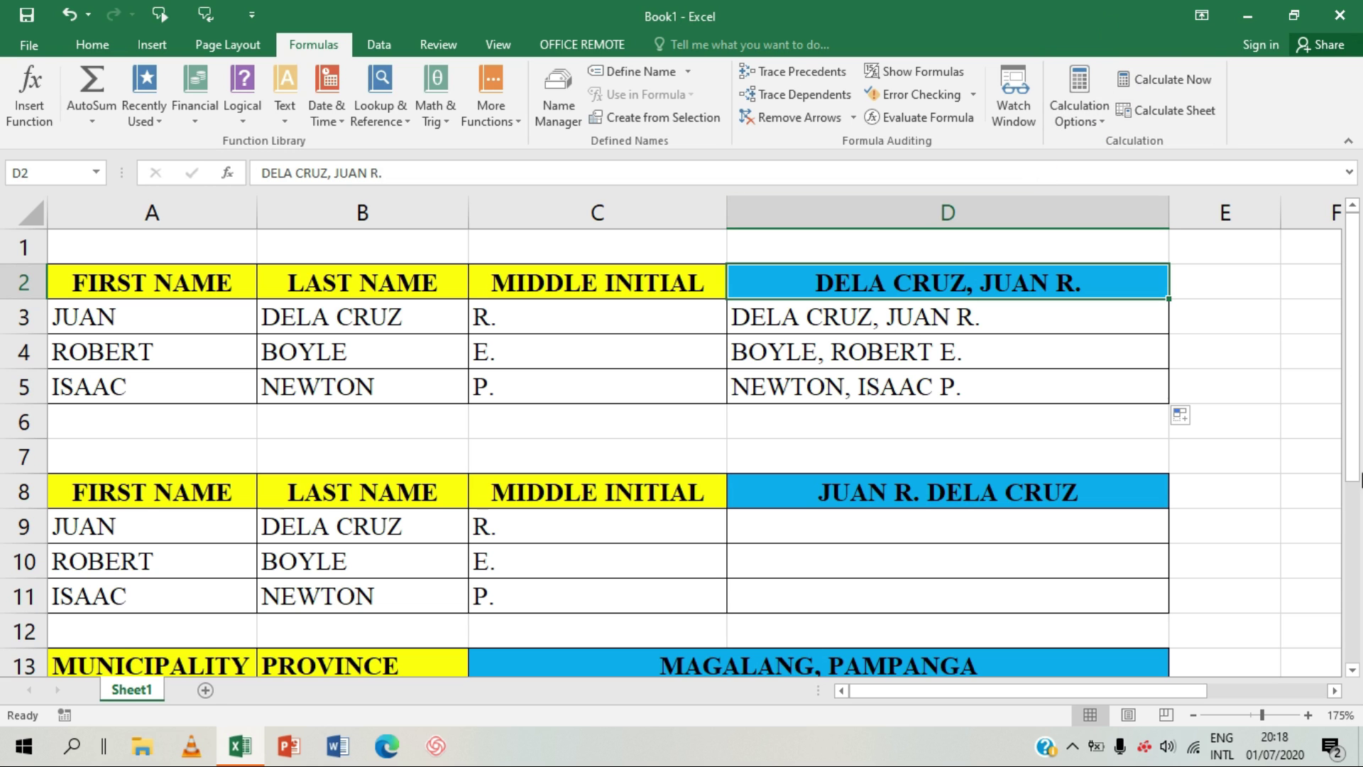
{"action": "left_click_drag", "start_coordinate": [1357, 411], "coordinate": [1357, 401]}
{"action": "left_click", "coordinate": [770, 490]}
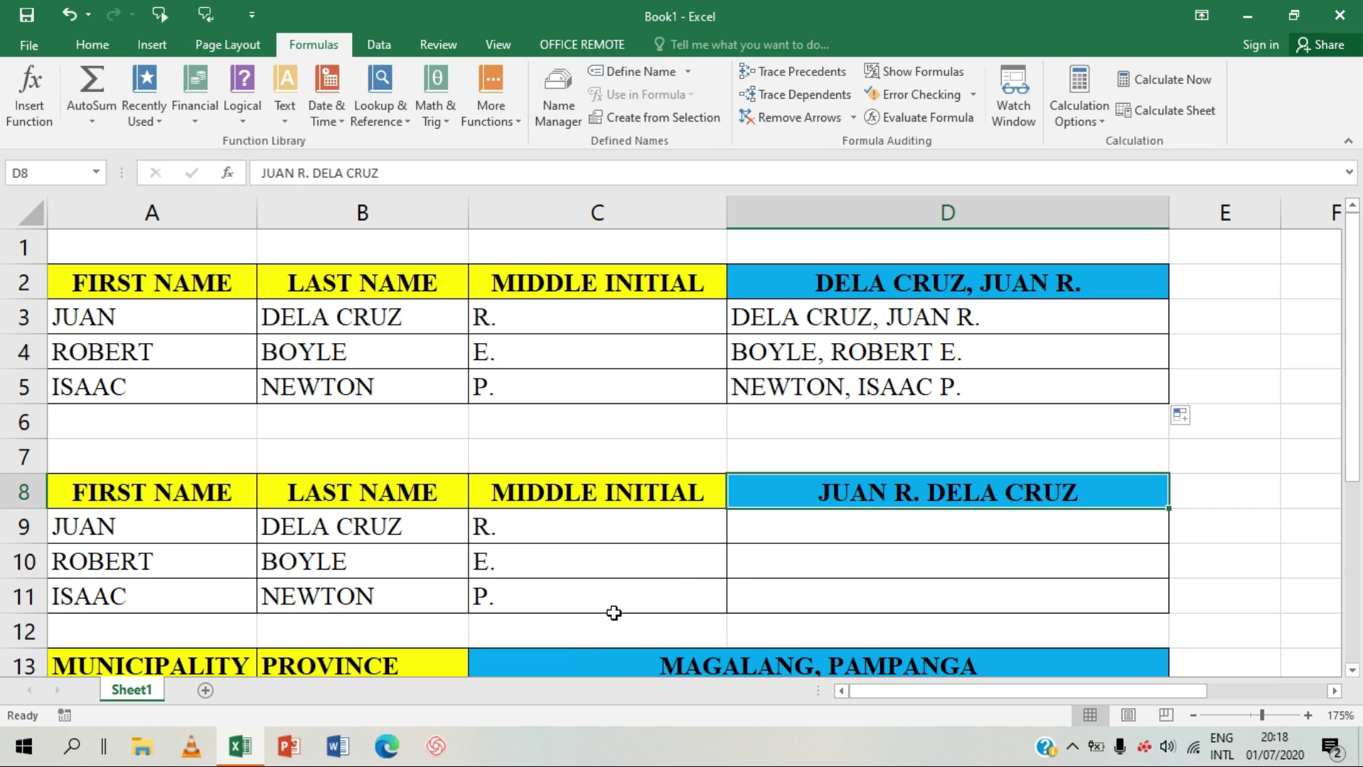
Step: Select D9 and insert CONCATENATE from the Text functions, moving its arguments window aside
{"action": "left_click", "coordinate": [765, 528]}
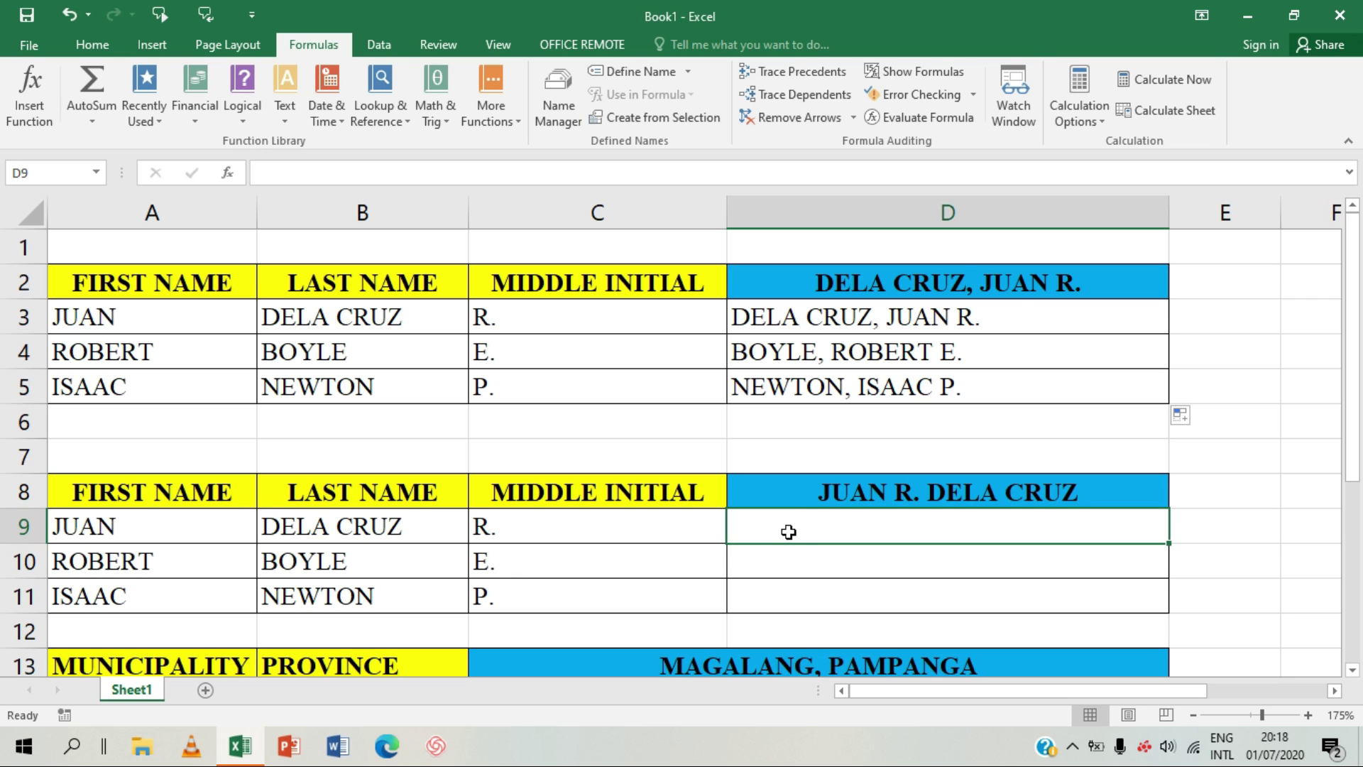
{"action": "left_click", "coordinate": [295, 123]}
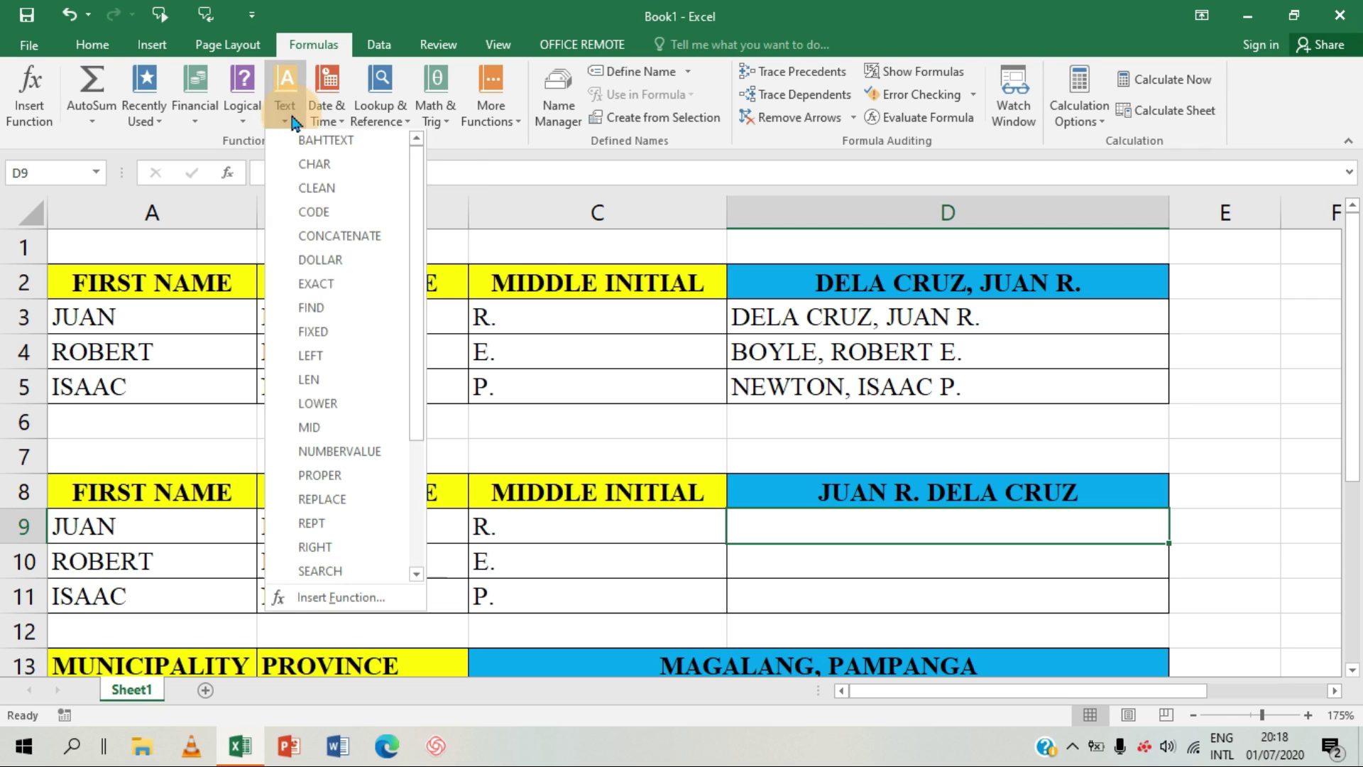
{"action": "left_click", "coordinate": [342, 239]}
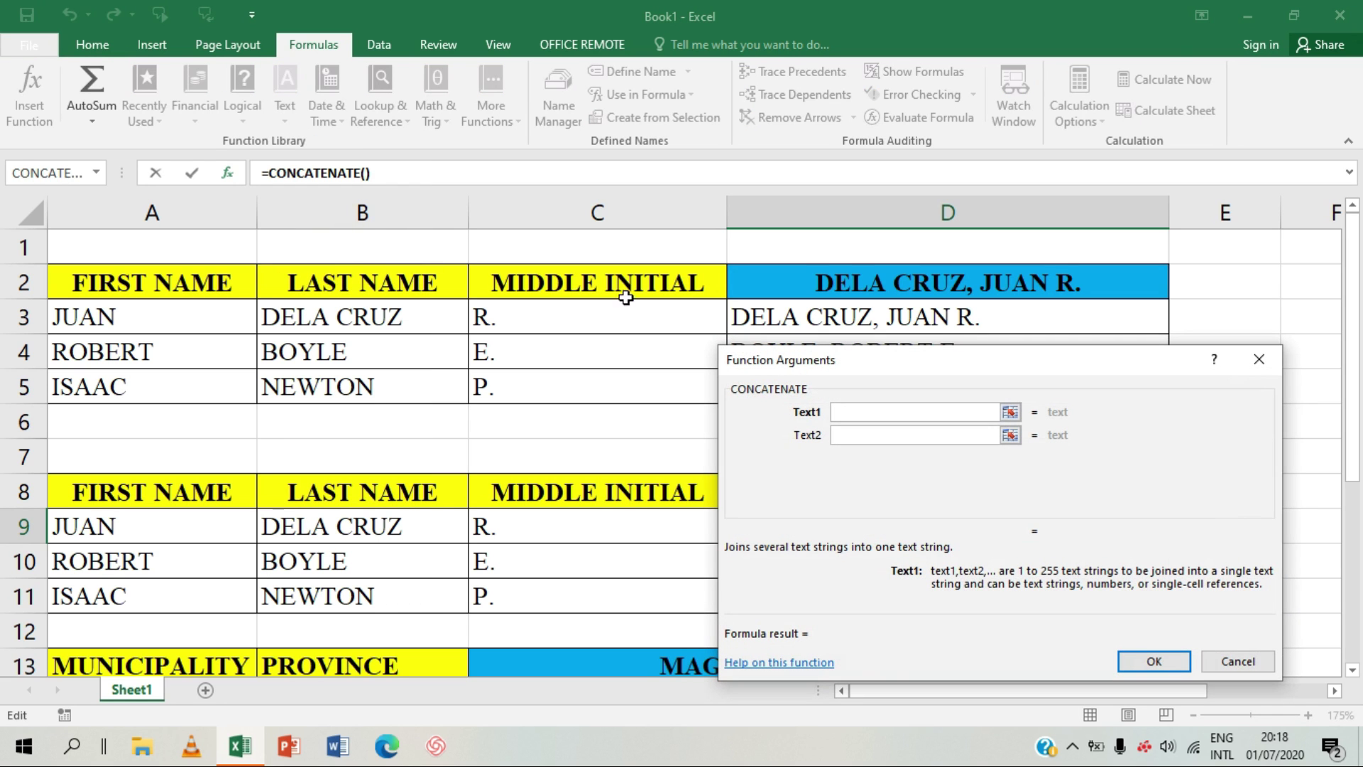
{"action": "left_click_drag", "start_coordinate": [912, 372], "coordinate": [913, 578]}
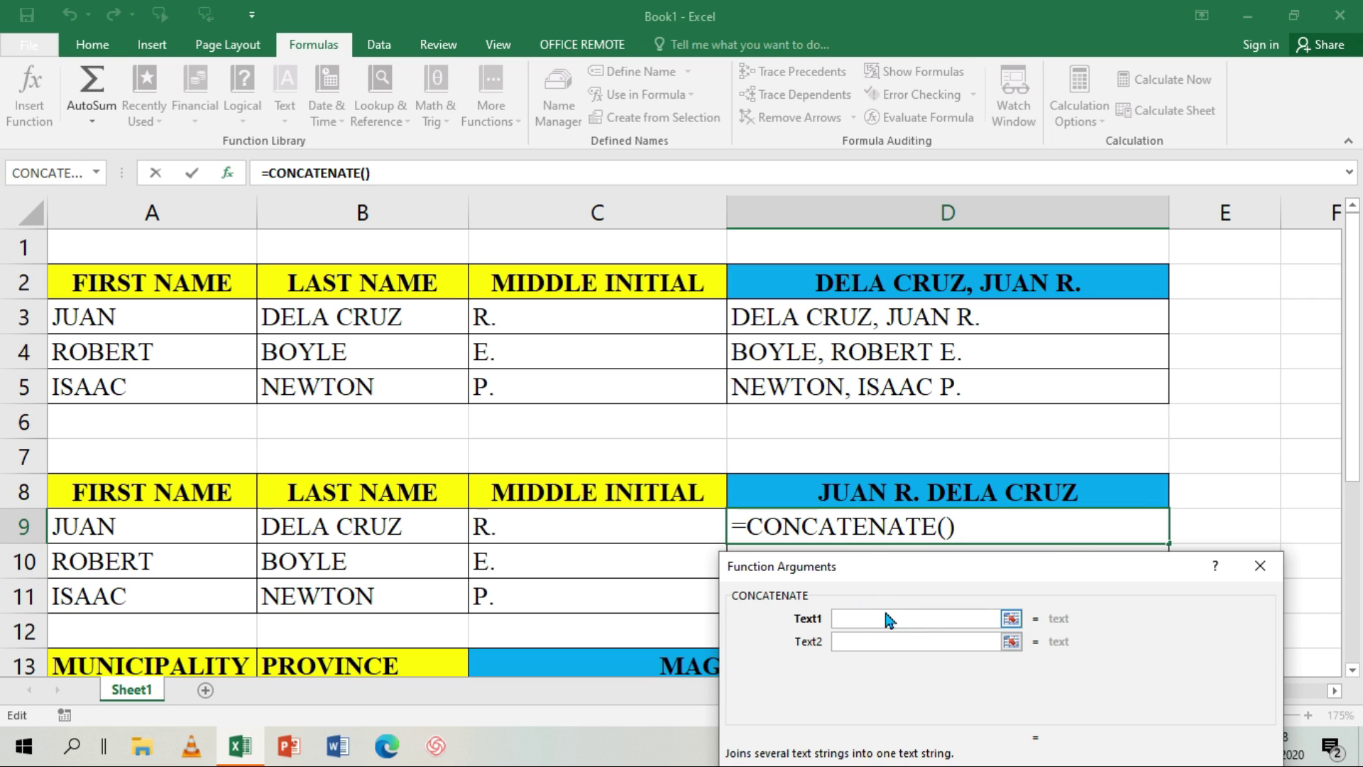
Step: Set D9's arguments to A9, " ", C9, " ", B9, previewing JUAN R. DELA CRUZ
{"action": "left_click", "coordinate": [114, 527]}
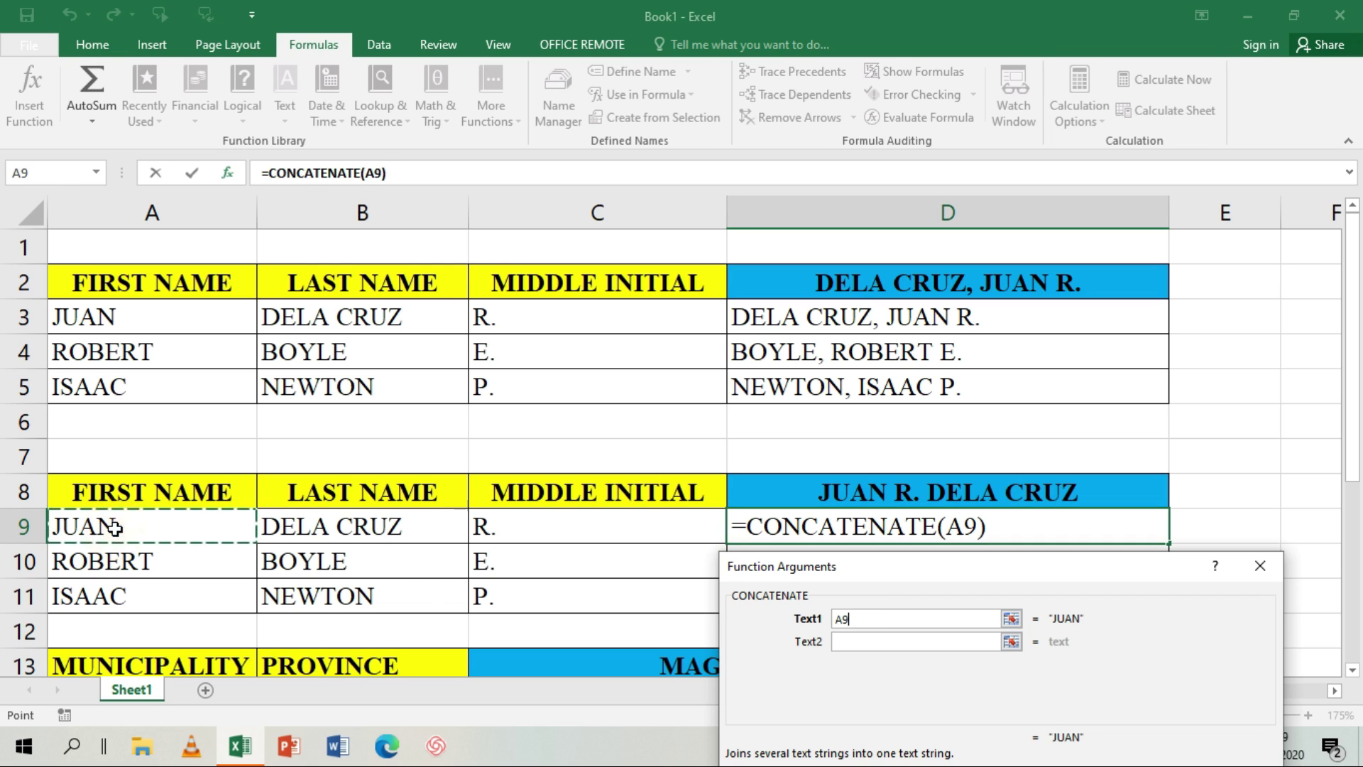
{"action": "left_click", "coordinate": [867, 639]}
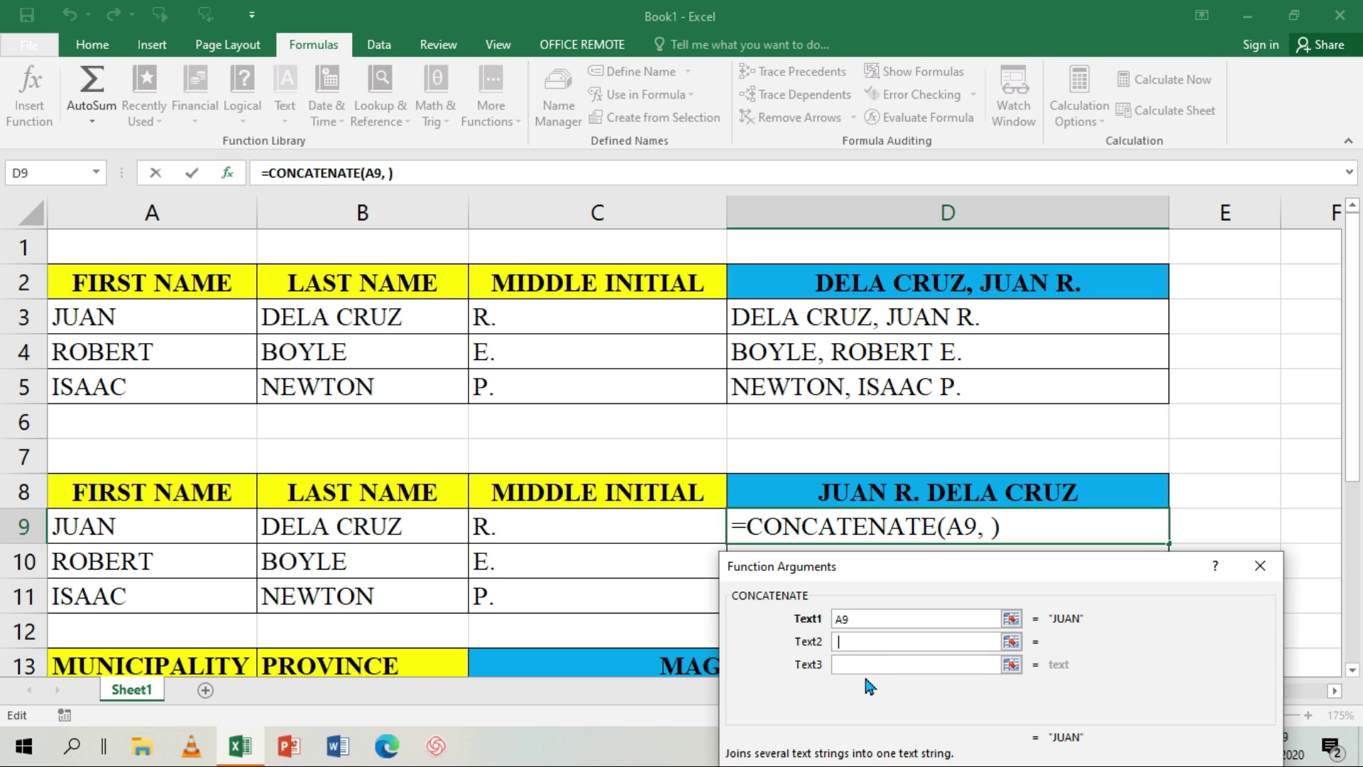
{"action": "left_click", "coordinate": [863, 670]}
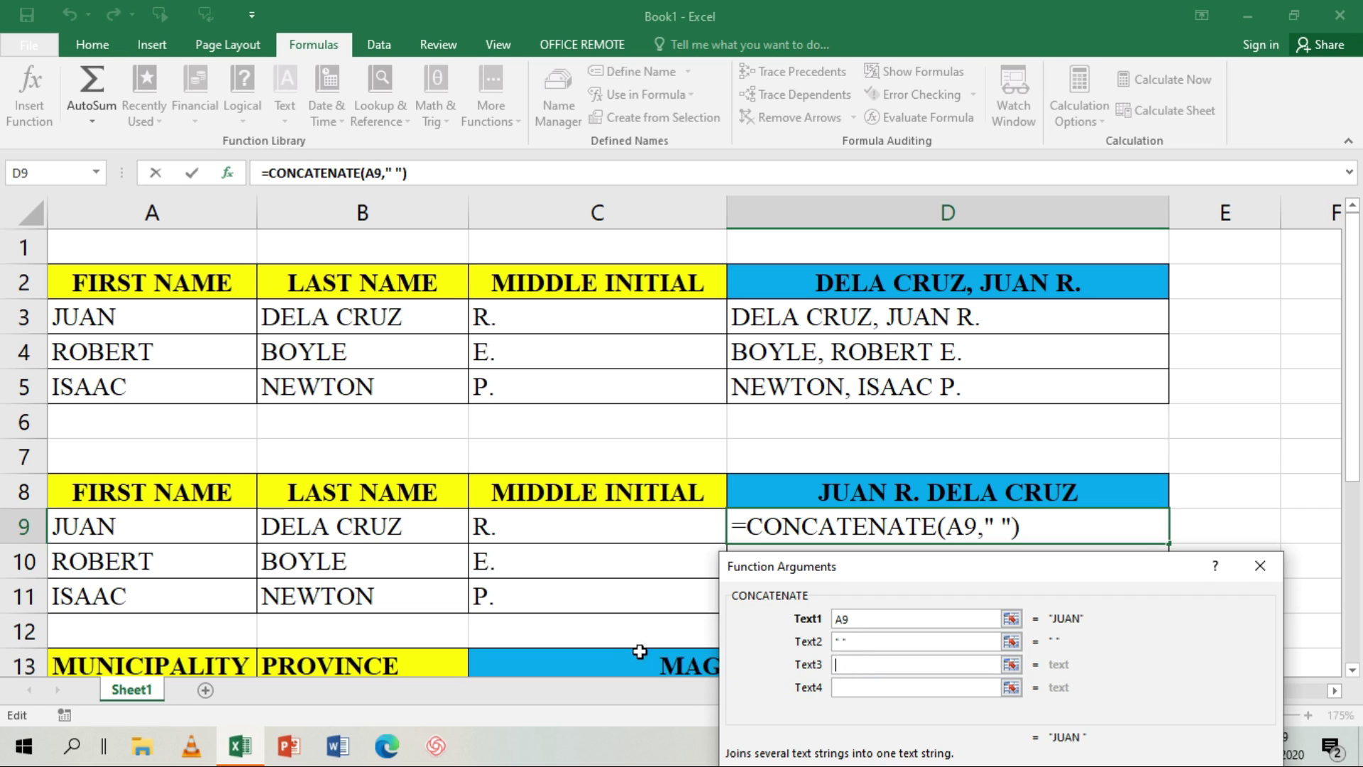
{"action": "left_click", "coordinate": [491, 531]}
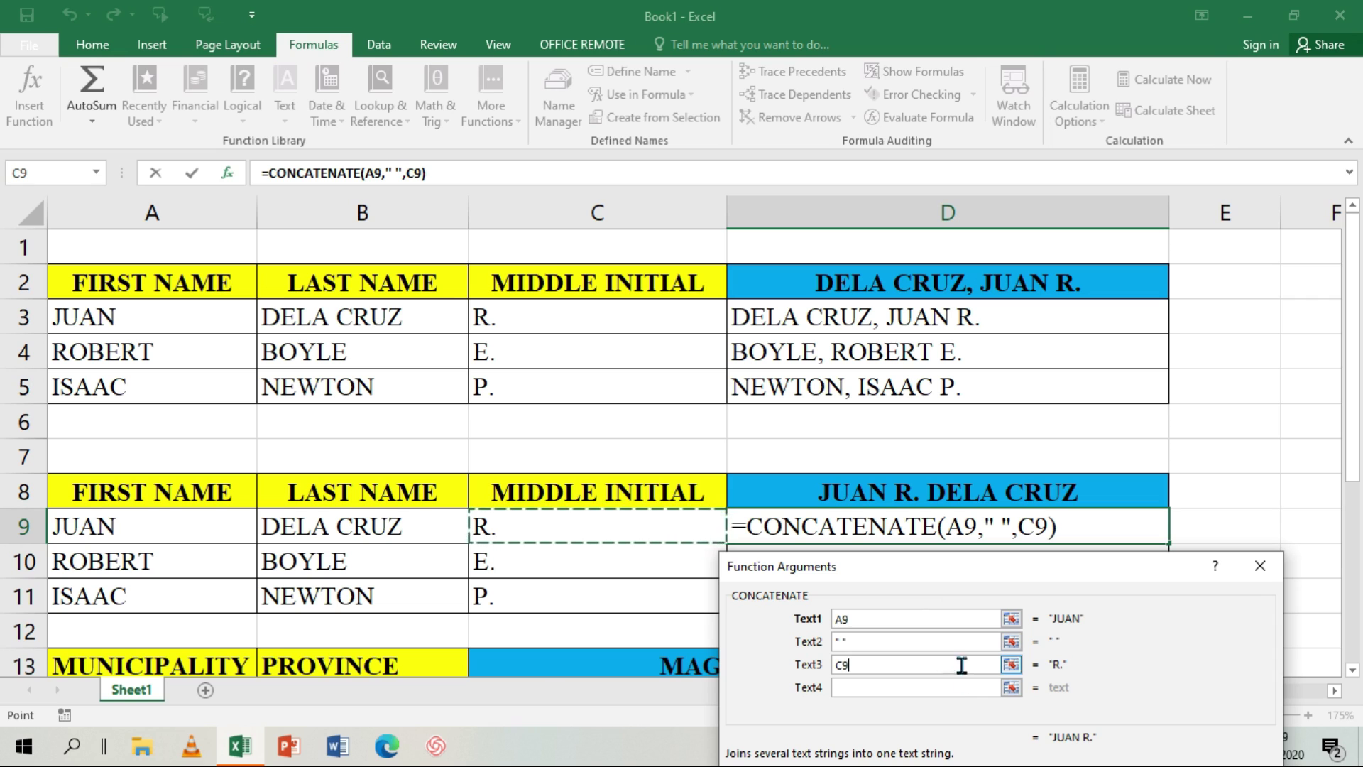
{"action": "left_click", "coordinate": [853, 688]}
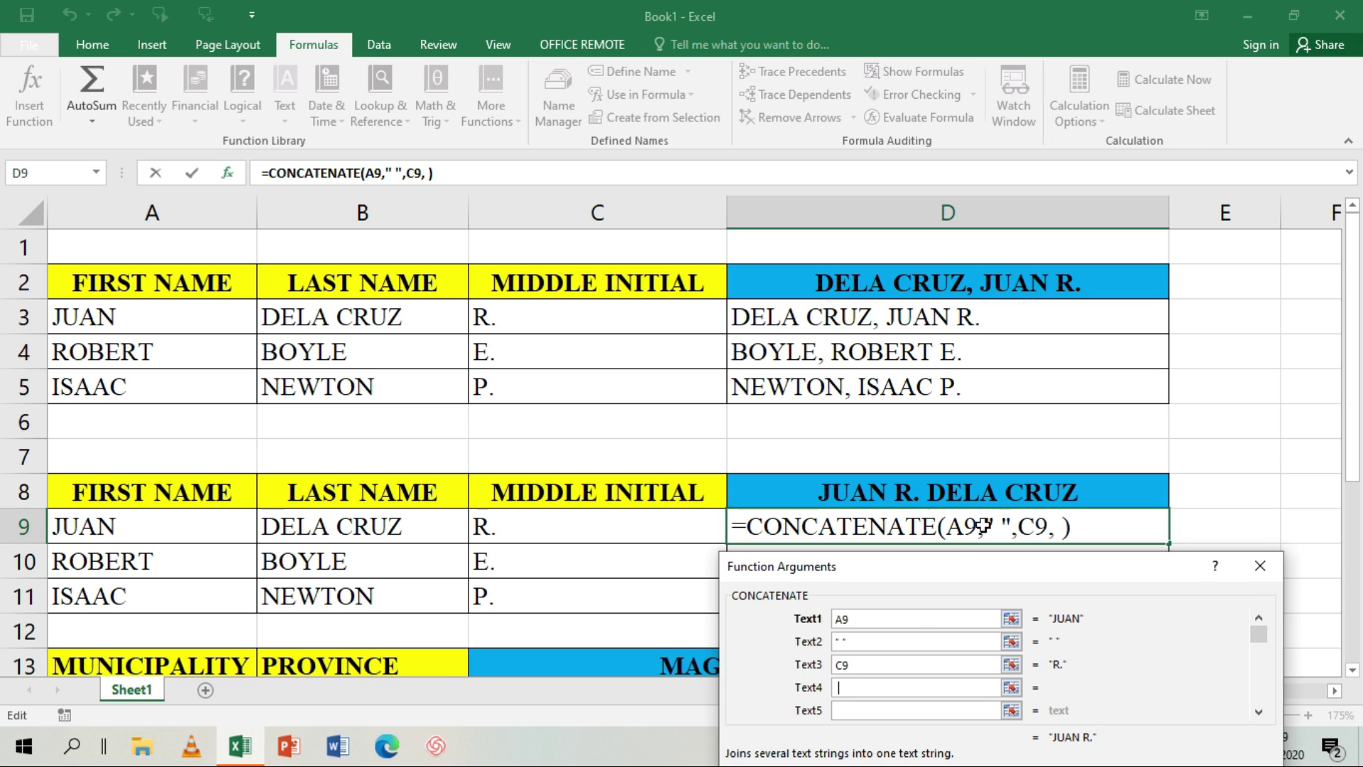
{"action": "type", "text": "\" \""}
{"action": "left_click", "coordinate": [333, 526]}
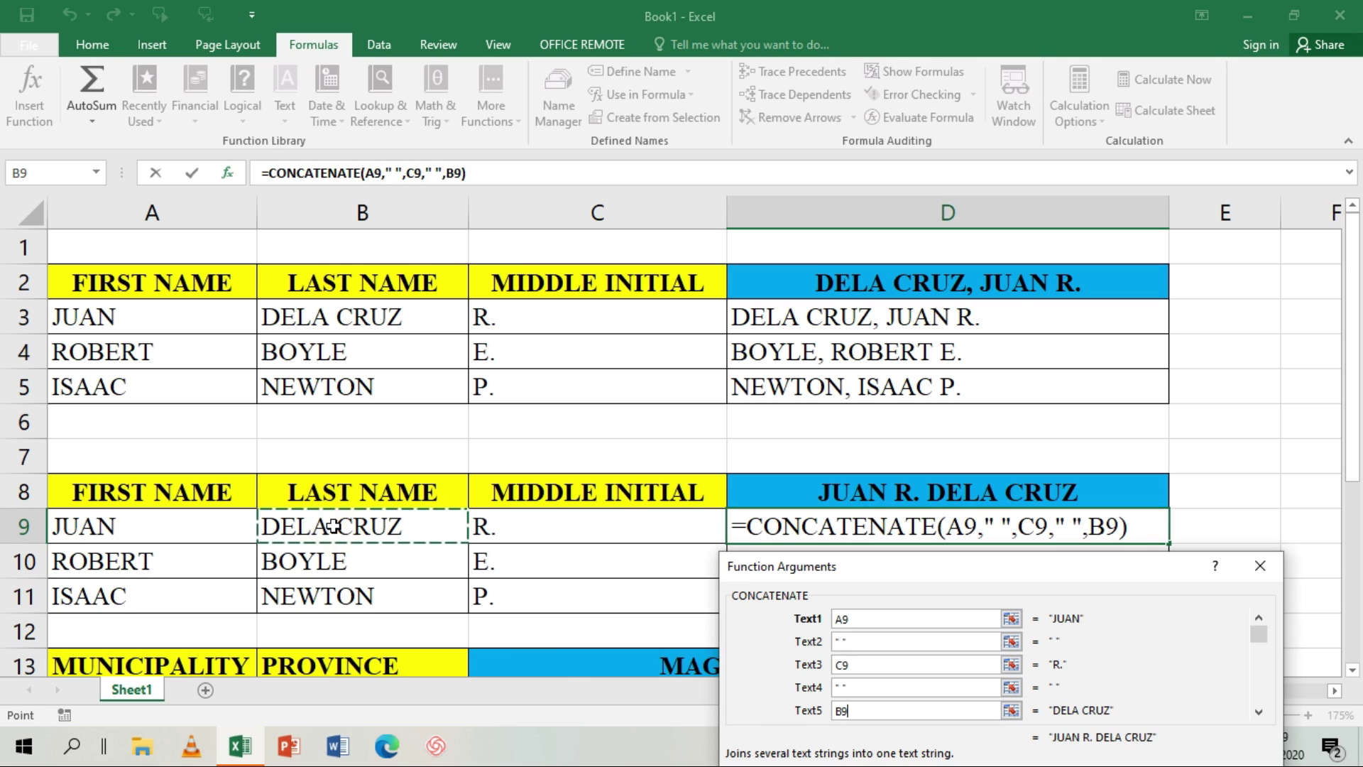
{"action": "left_click_drag", "start_coordinate": [1113, 565], "coordinate": [1101, 133]}
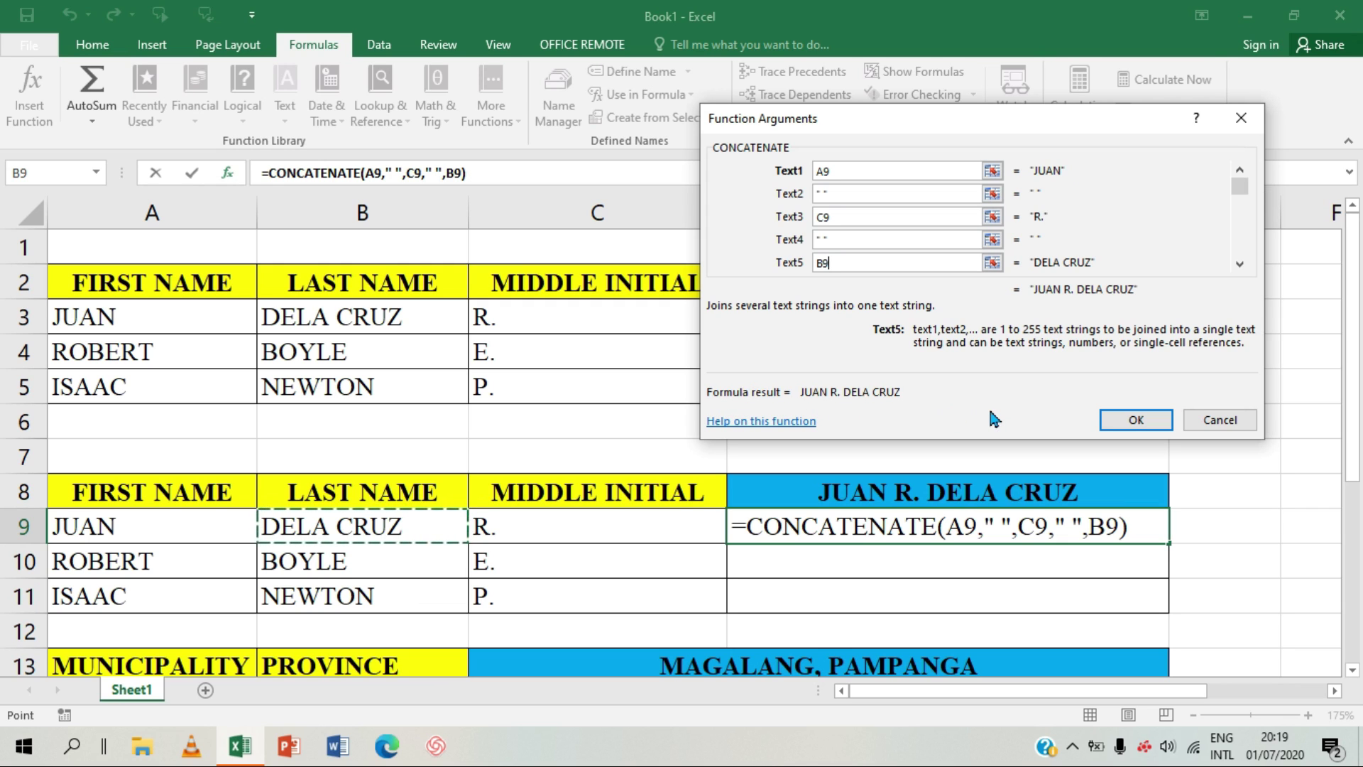
Step: Confirm the D9 formula and fill it to D11, giving ROBERT E. BOYLE and ISAAC P. NEWTON
{"action": "left_click", "coordinate": [1124, 423]}
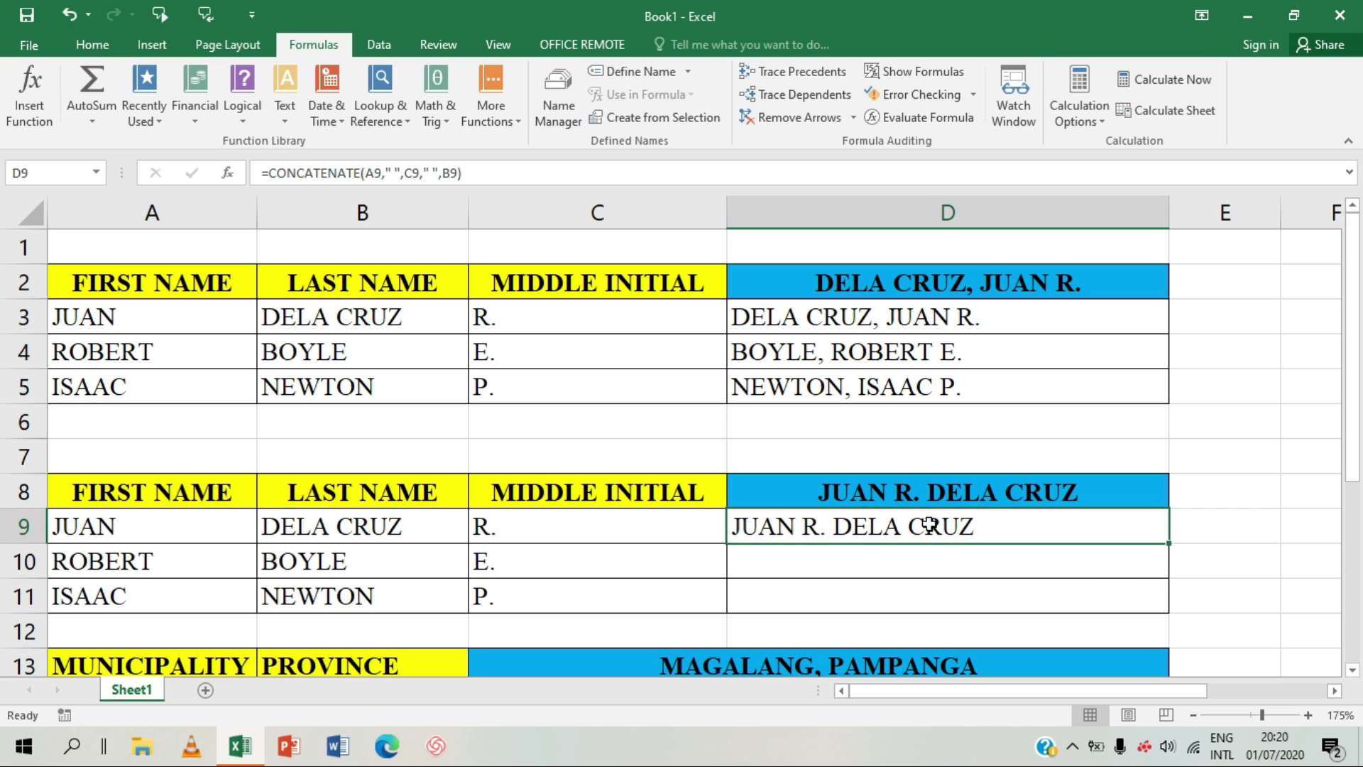
{"action": "left_click_drag", "start_coordinate": [1356, 313], "coordinate": [1302, 413]}
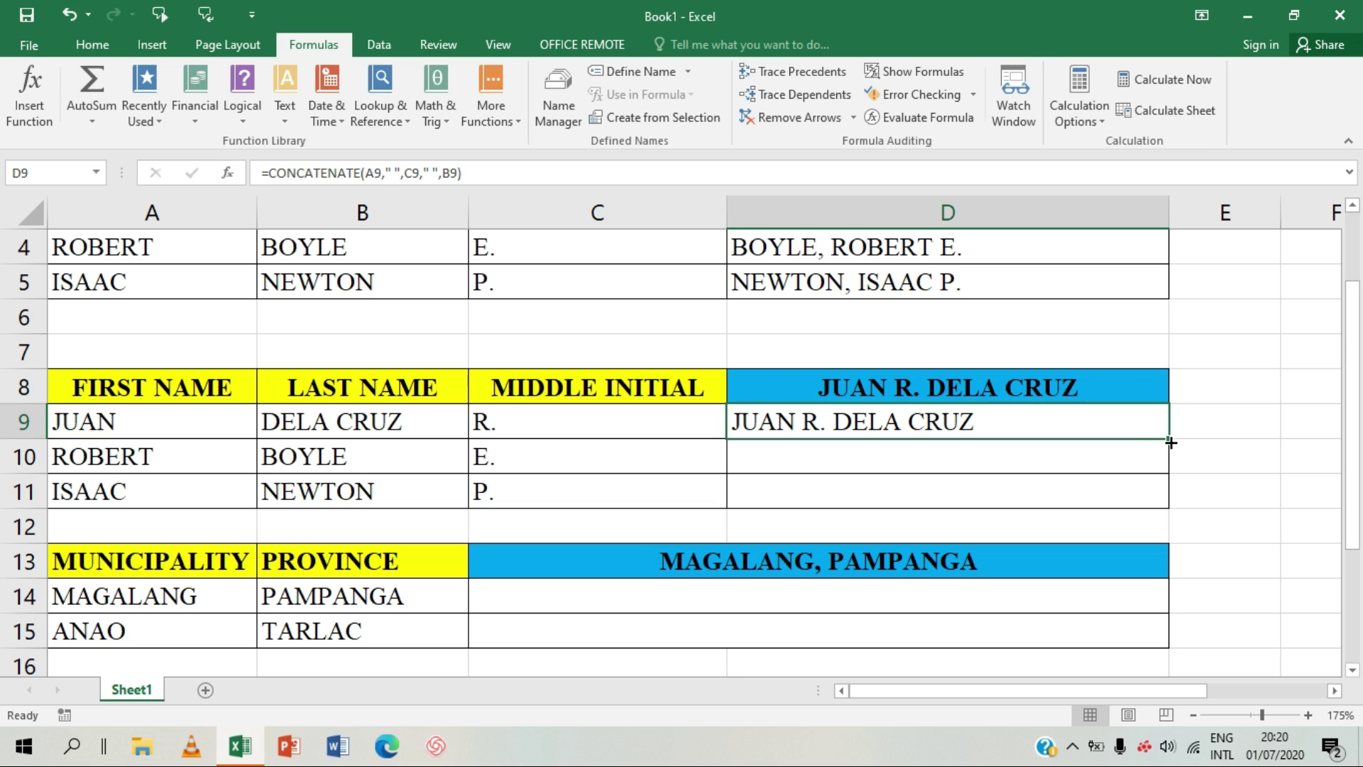
{"action": "left_click_drag", "start_coordinate": [1170, 442], "coordinate": [1170, 504]}
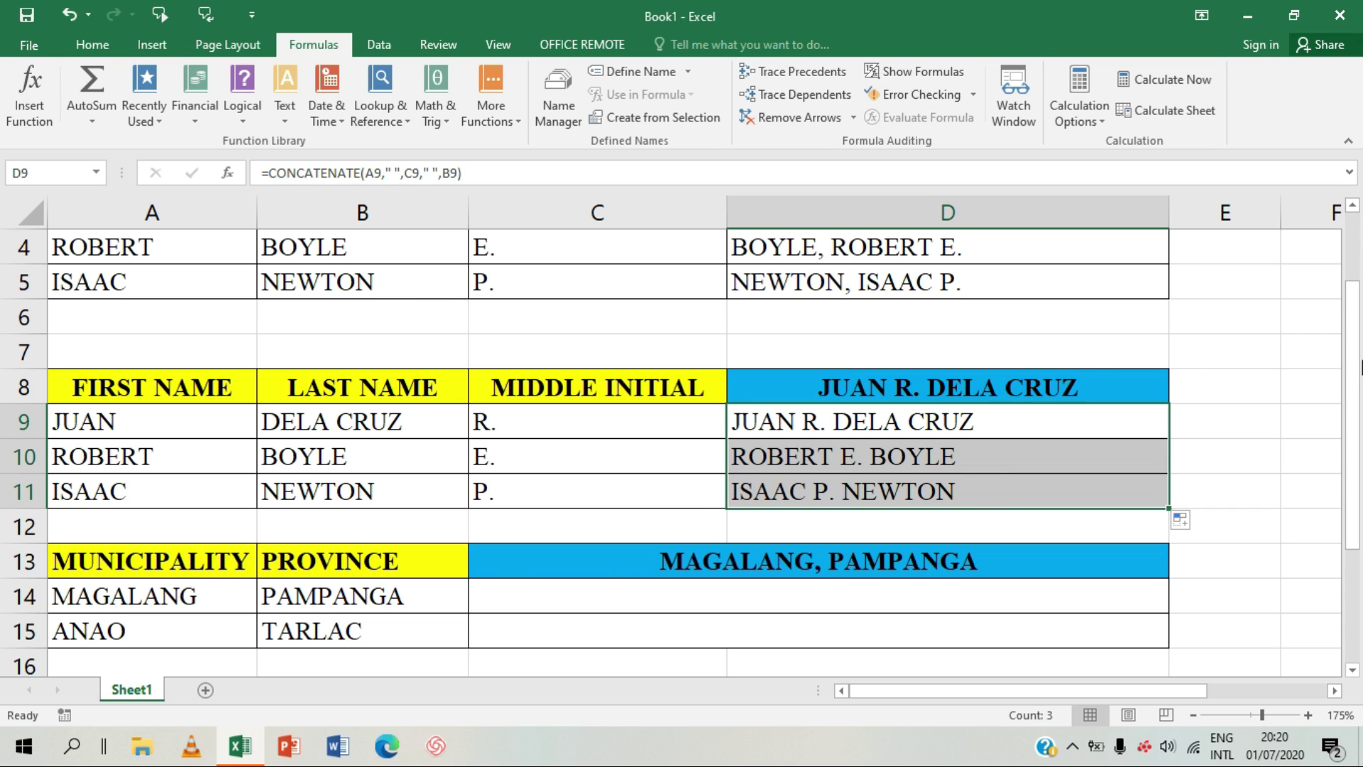
{"action": "left_click_drag", "start_coordinate": [1357, 396], "coordinate": [1360, 519]}
{"action": "scroll", "coordinate": [488, 657], "scroll_direction": "up", "scroll_amount": 1}
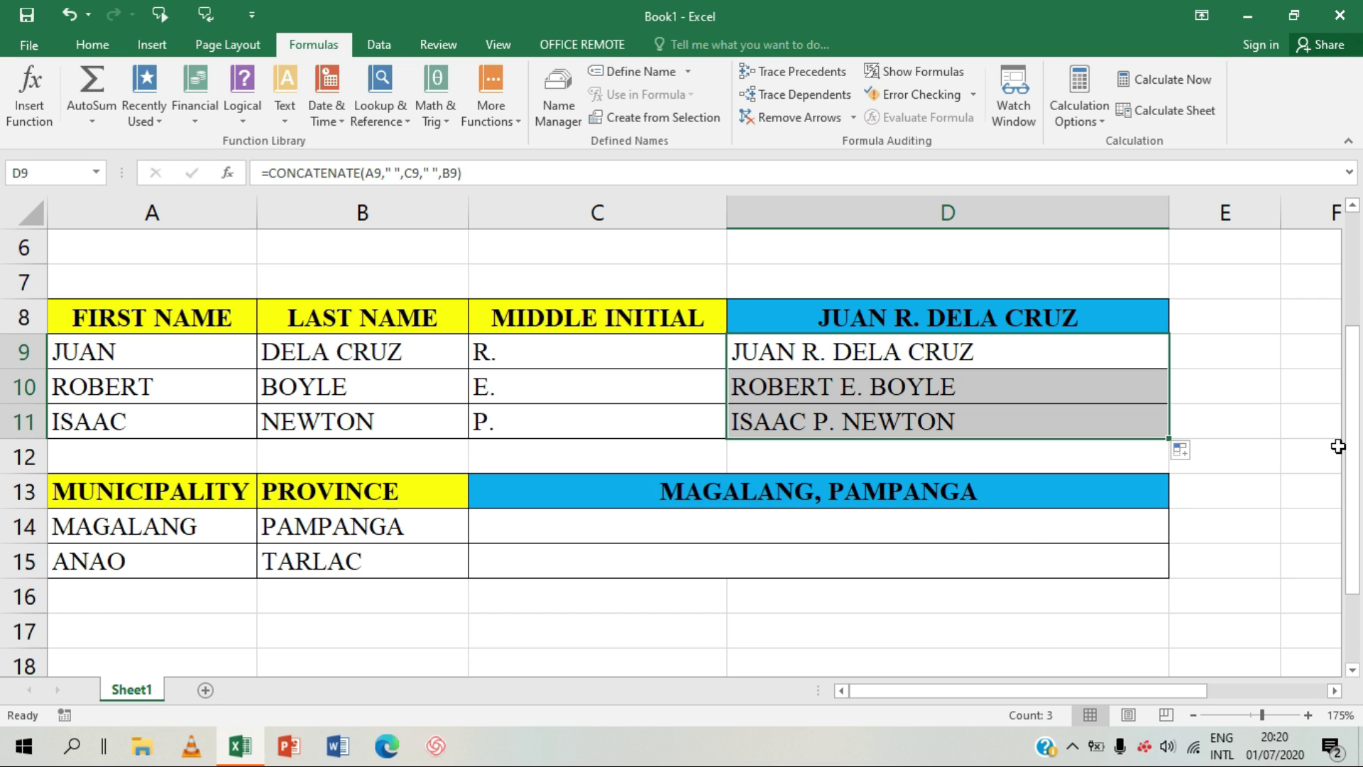
{"action": "left_click_drag", "start_coordinate": [1352, 446], "coordinate": [1352, 490]}
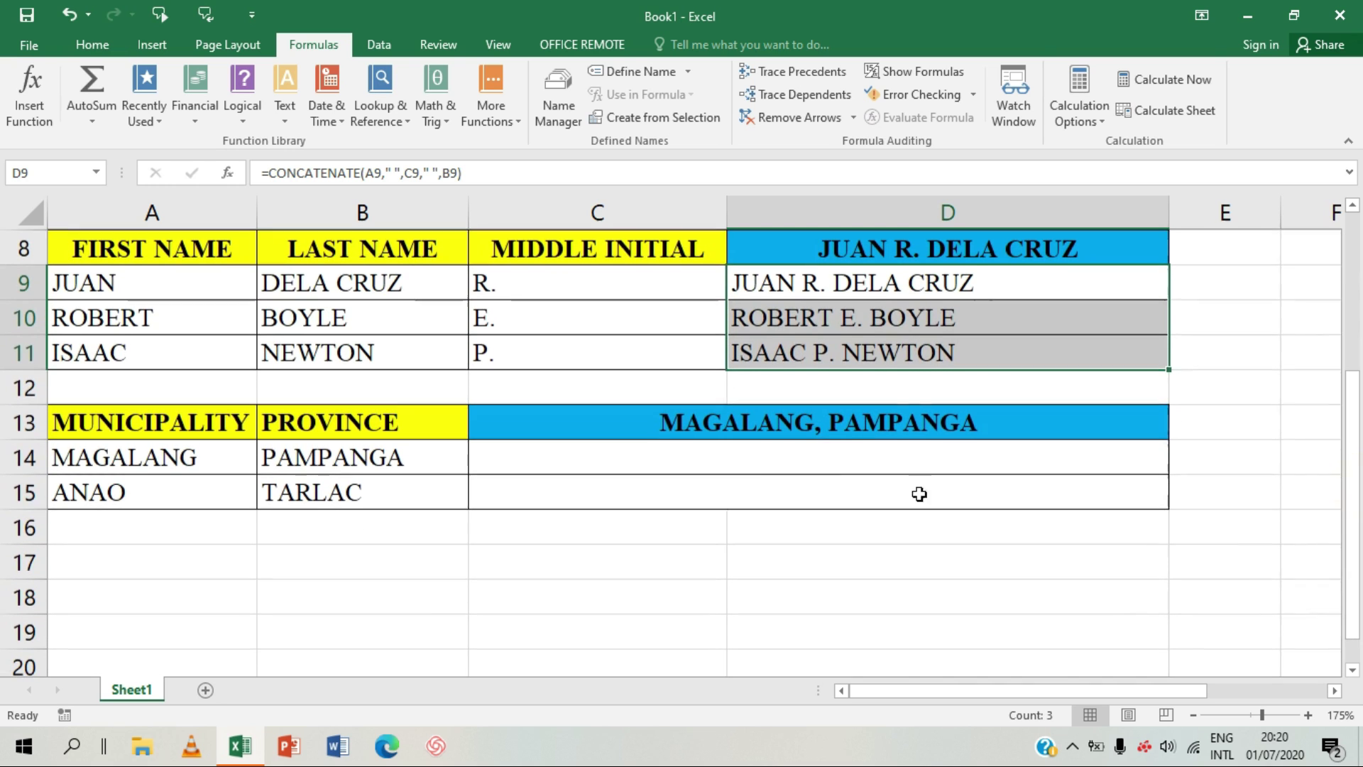
Step: Select C14 and insert CONCATENATE from the Formulas Text functions
{"action": "left_click", "coordinate": [672, 457]}
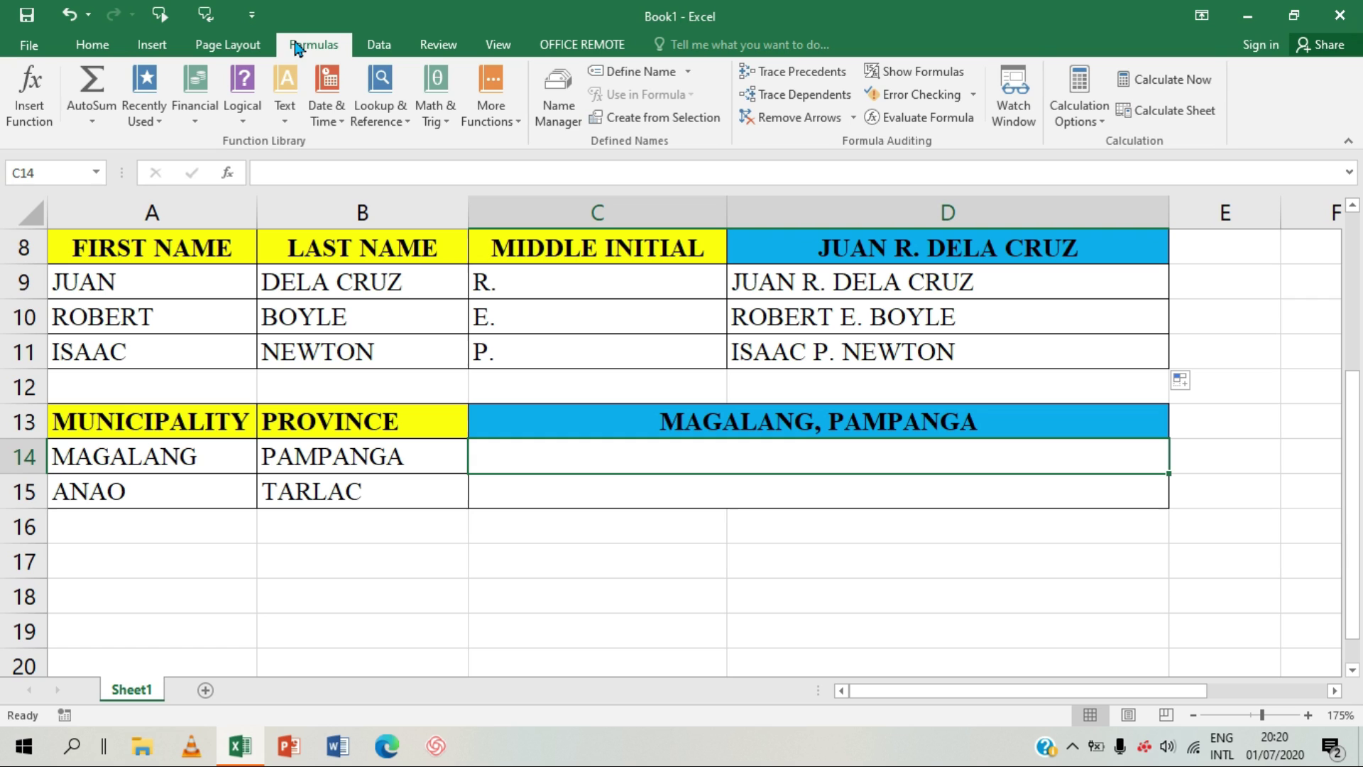
{"action": "left_click", "coordinate": [287, 125]}
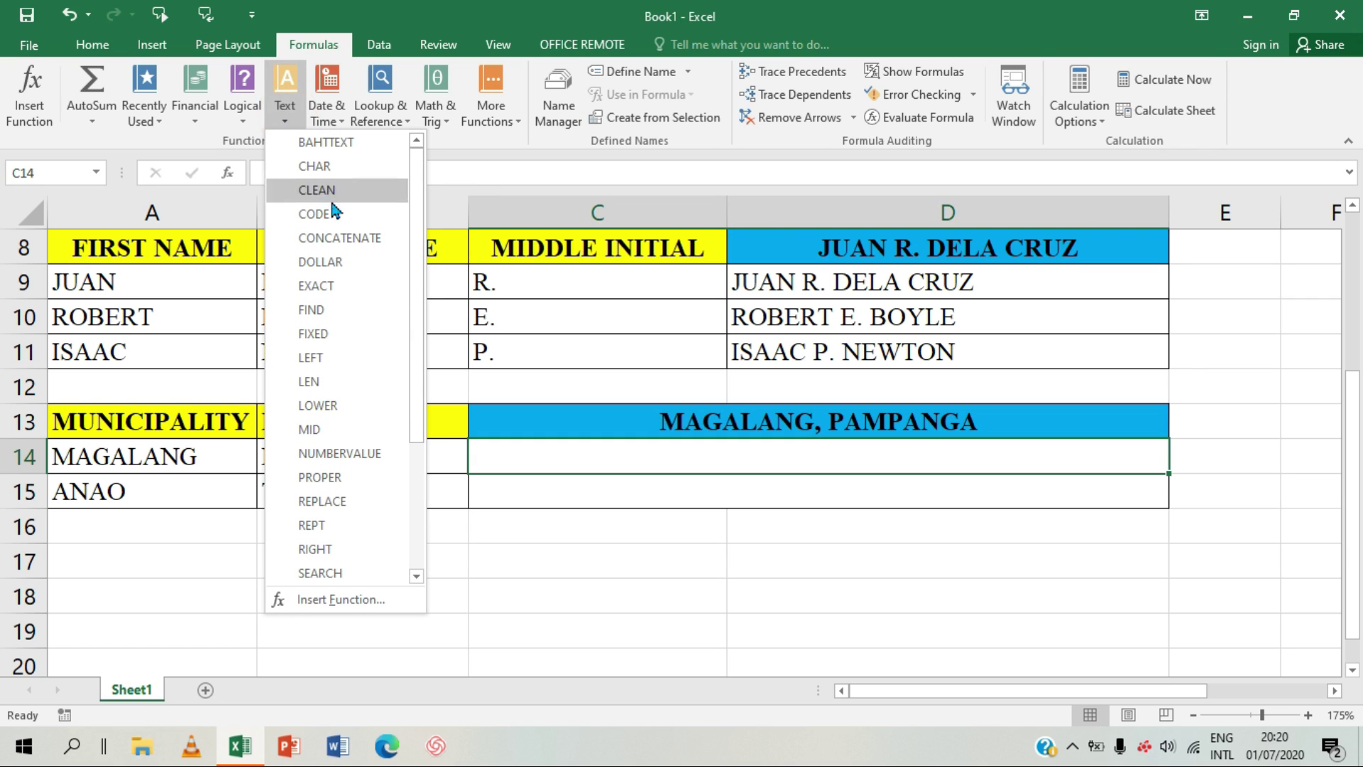
{"action": "left_click", "coordinate": [340, 240]}
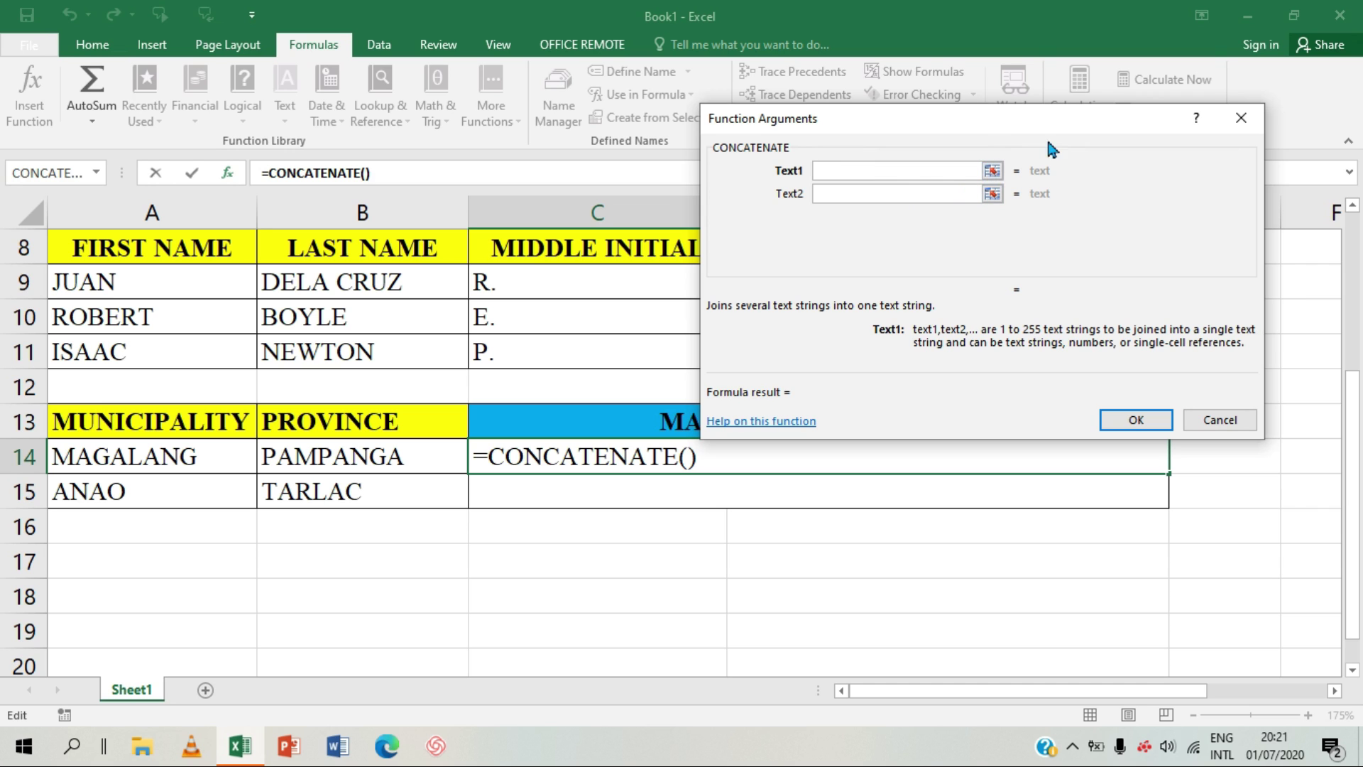
Step: Set C14's arguments to A14, ",", " ", B14, previewing MAGALANG, PAMPANGA
{"action": "left_click_drag", "start_coordinate": [1053, 129], "coordinate": [1088, 474]}
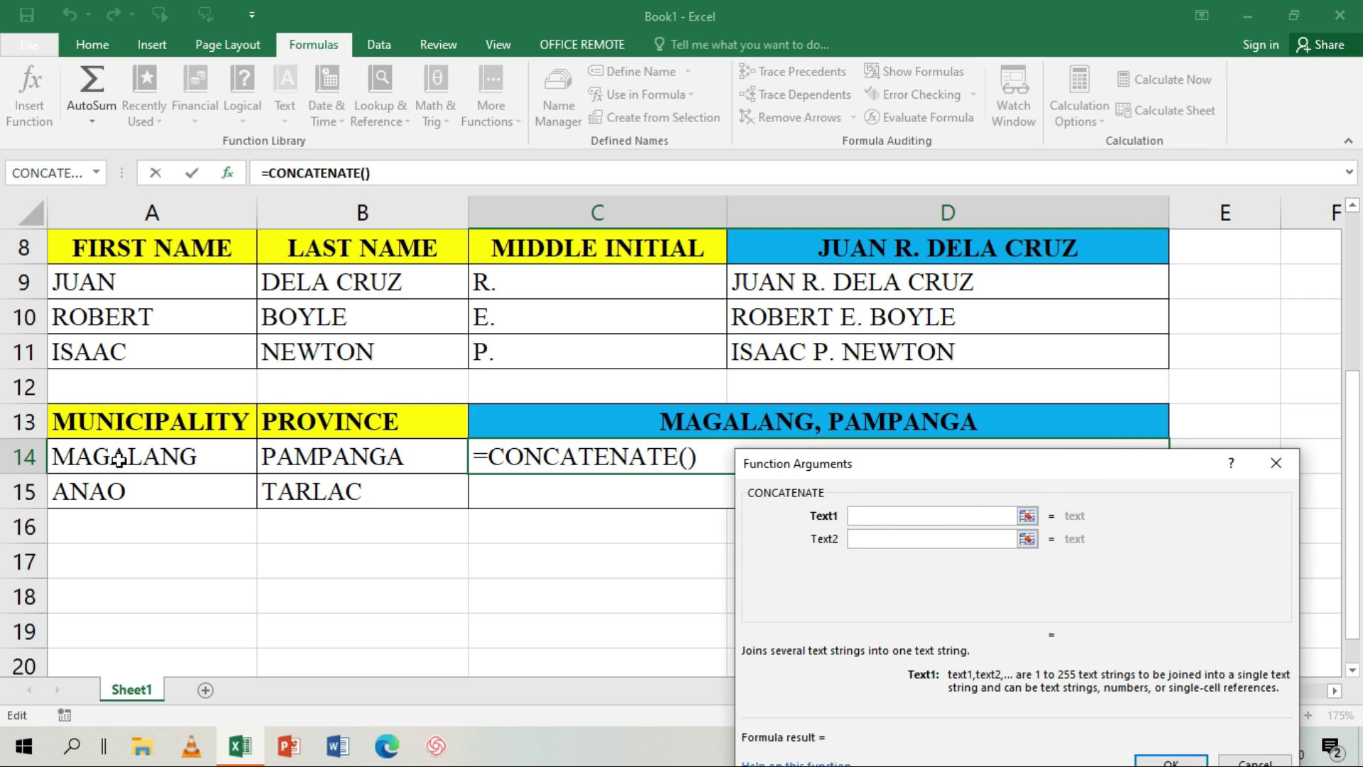
{"action": "left_click", "coordinate": [119, 460]}
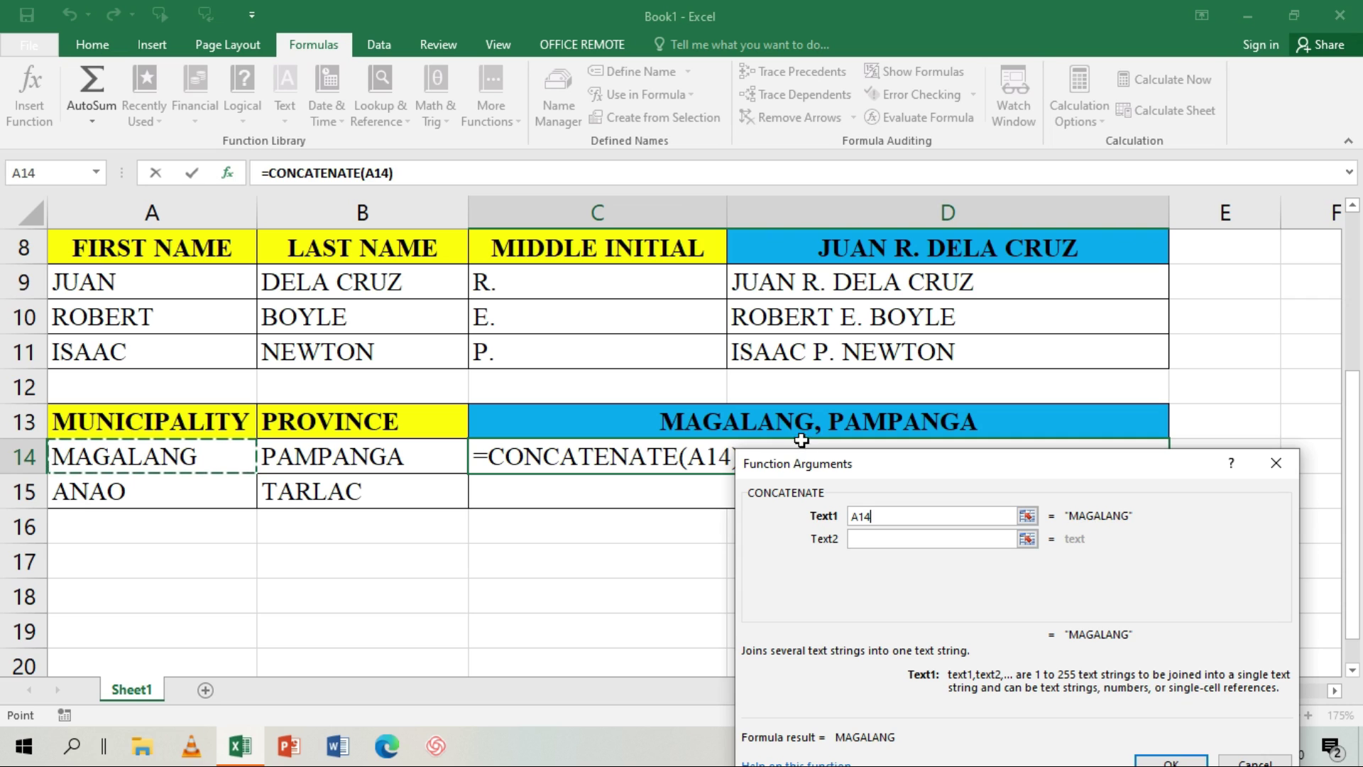
{"action": "left_click", "coordinate": [867, 538]}
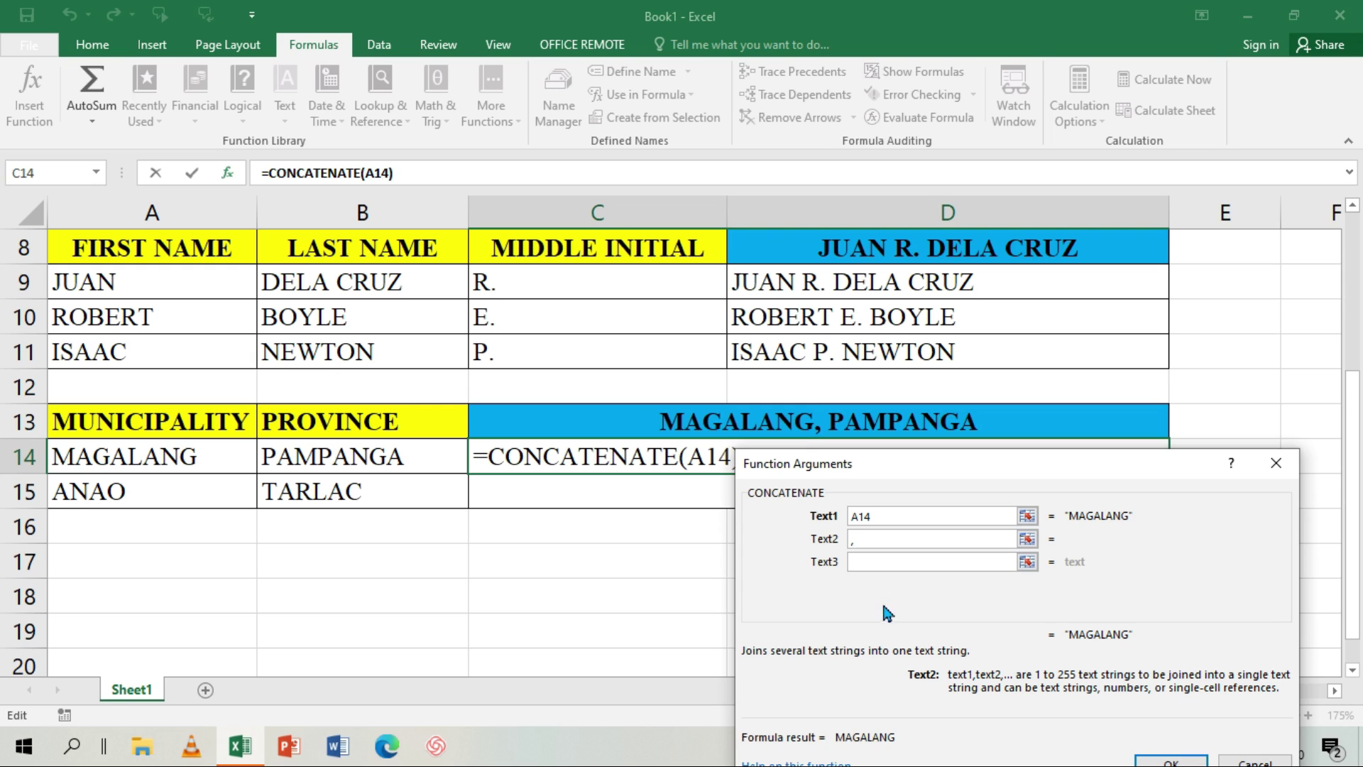
{"action": "left_click", "coordinate": [872, 563]}
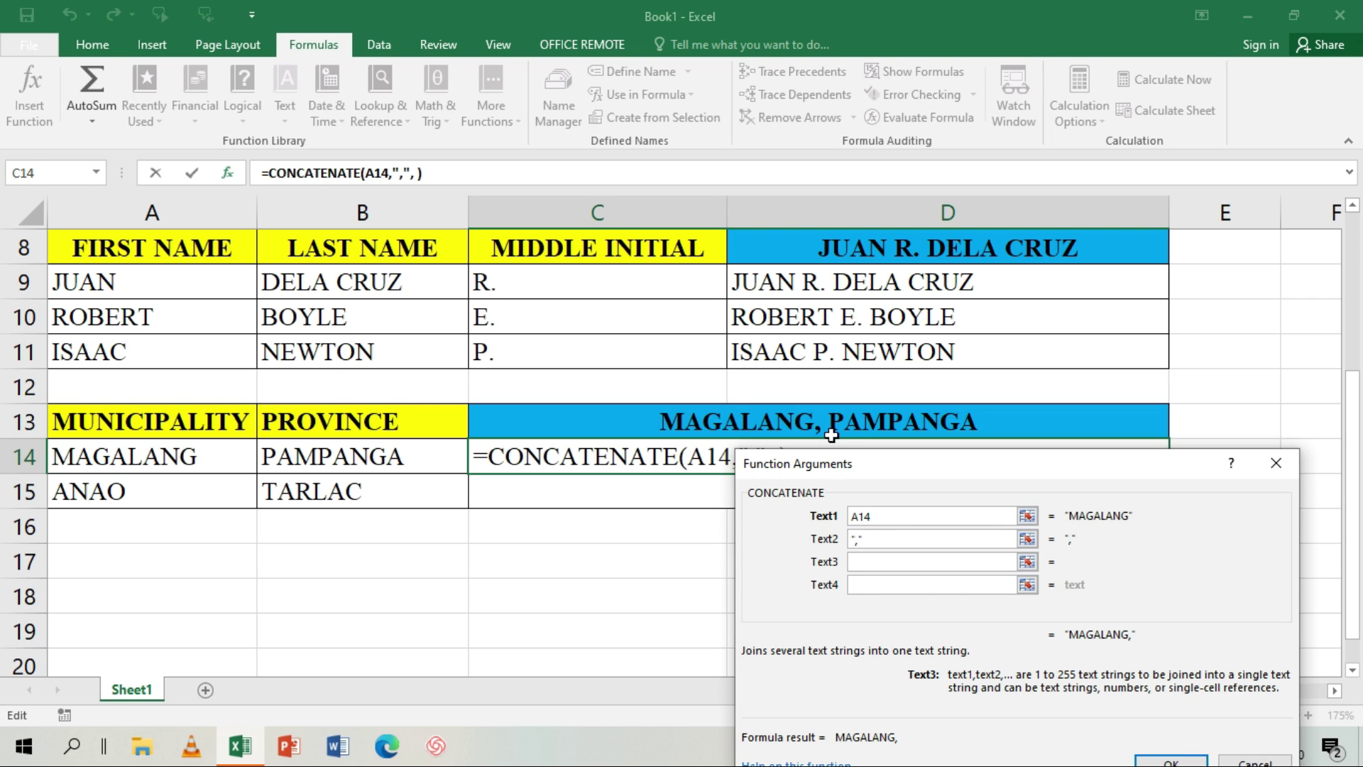
{"action": "type", "text": "\" \""}
{"action": "left_click", "coordinate": [881, 585]}
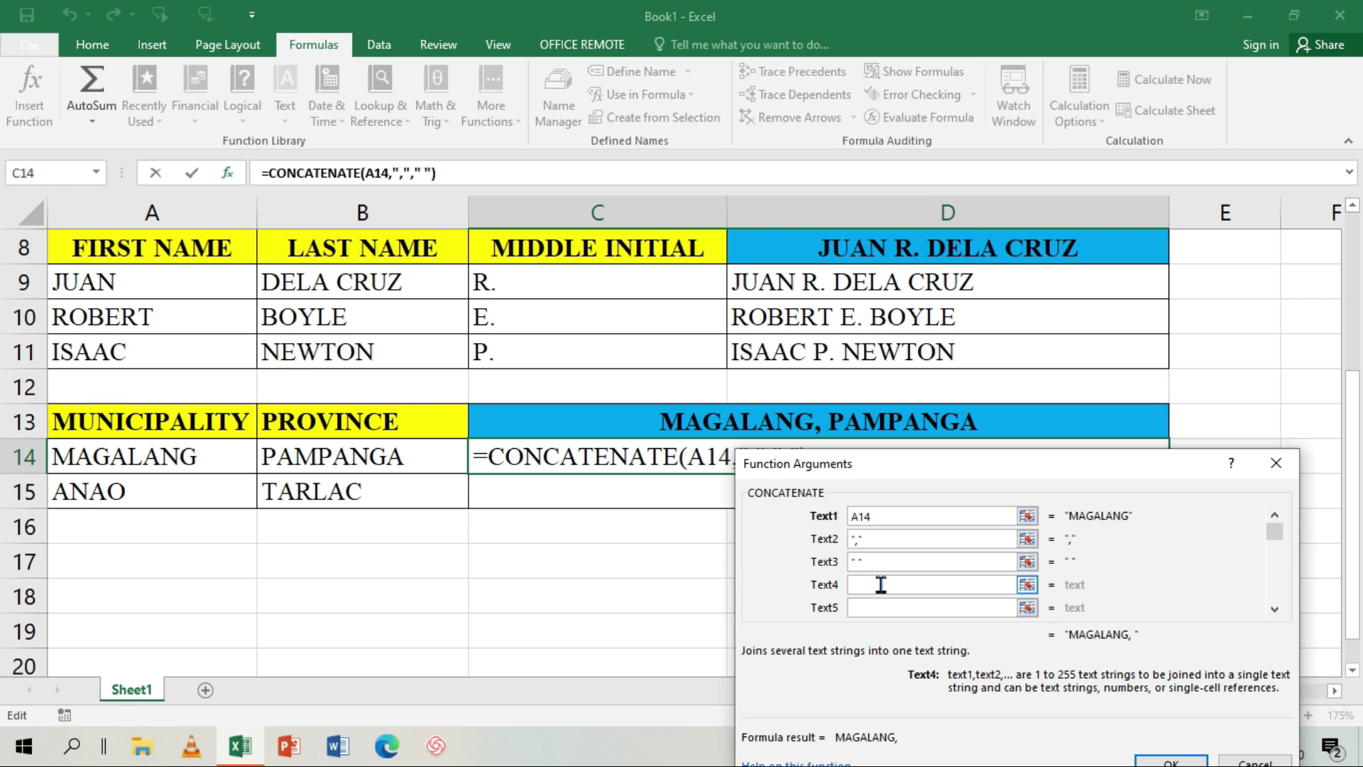
{"action": "left_click", "coordinate": [300, 458]}
{"action": "left_click_drag", "start_coordinate": [1015, 469], "coordinate": [974, 215]}
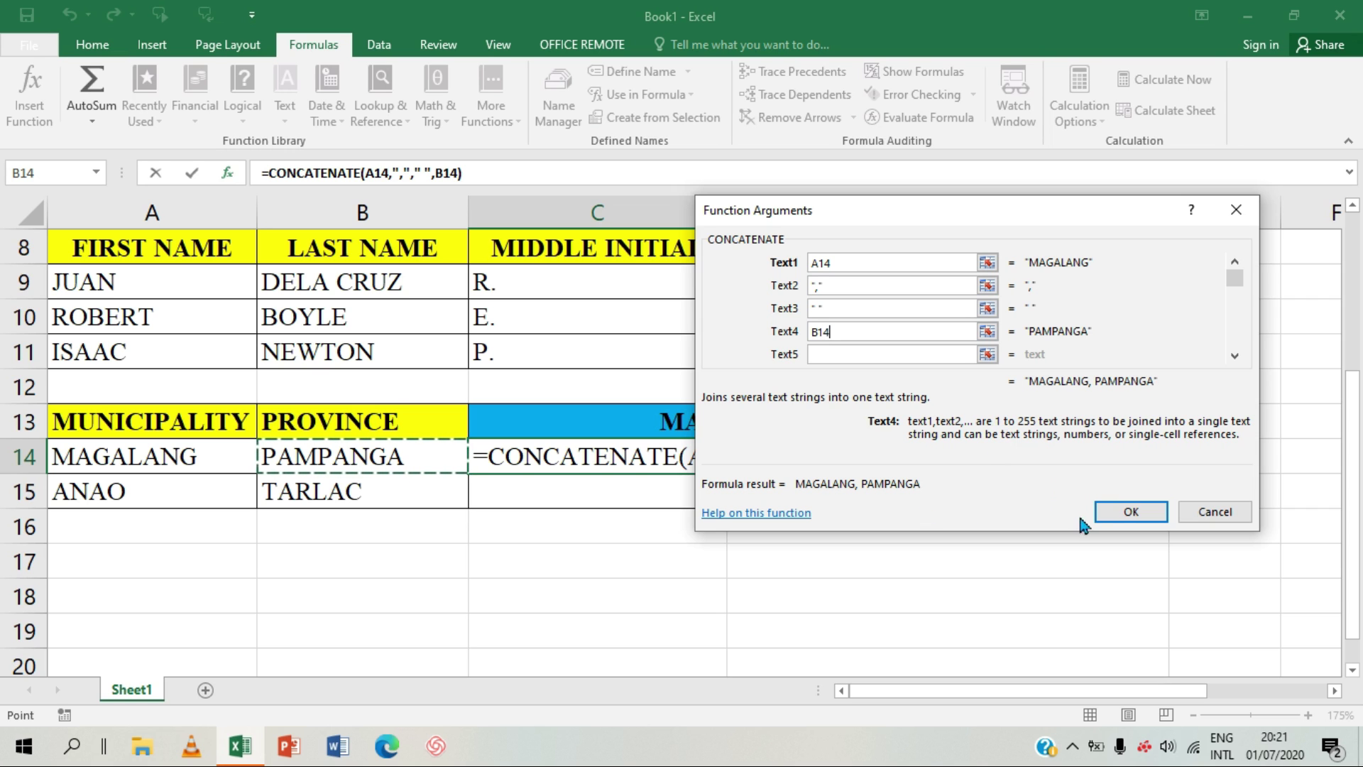
Step: Confirm the C14 formula and fill it to C15, showing ANAO, TARLAC
{"action": "left_click", "coordinate": [1121, 514]}
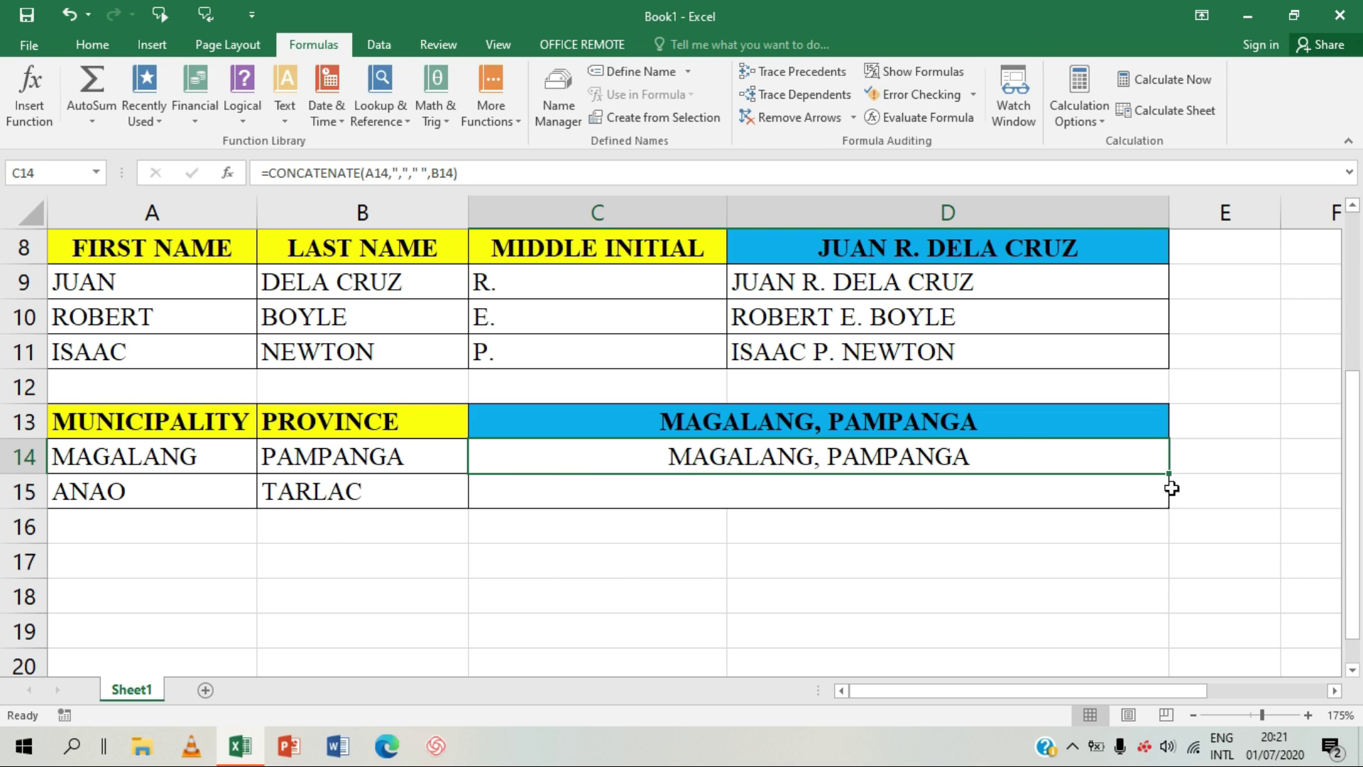
{"action": "left_click_drag", "start_coordinate": [1170, 475], "coordinate": [1164, 498]}
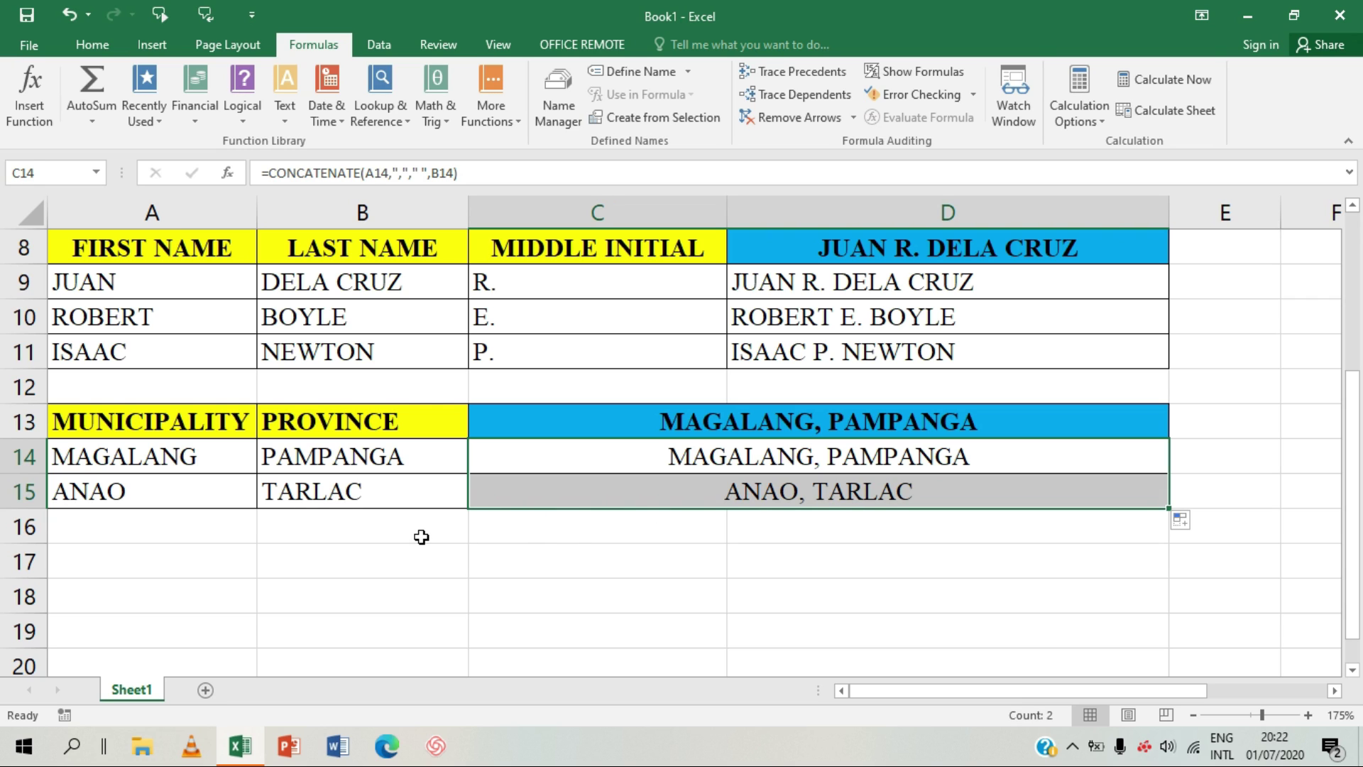
{"action": "scroll", "coordinate": [422, 537], "scroll_direction": "up", "scroll_amount": 2}
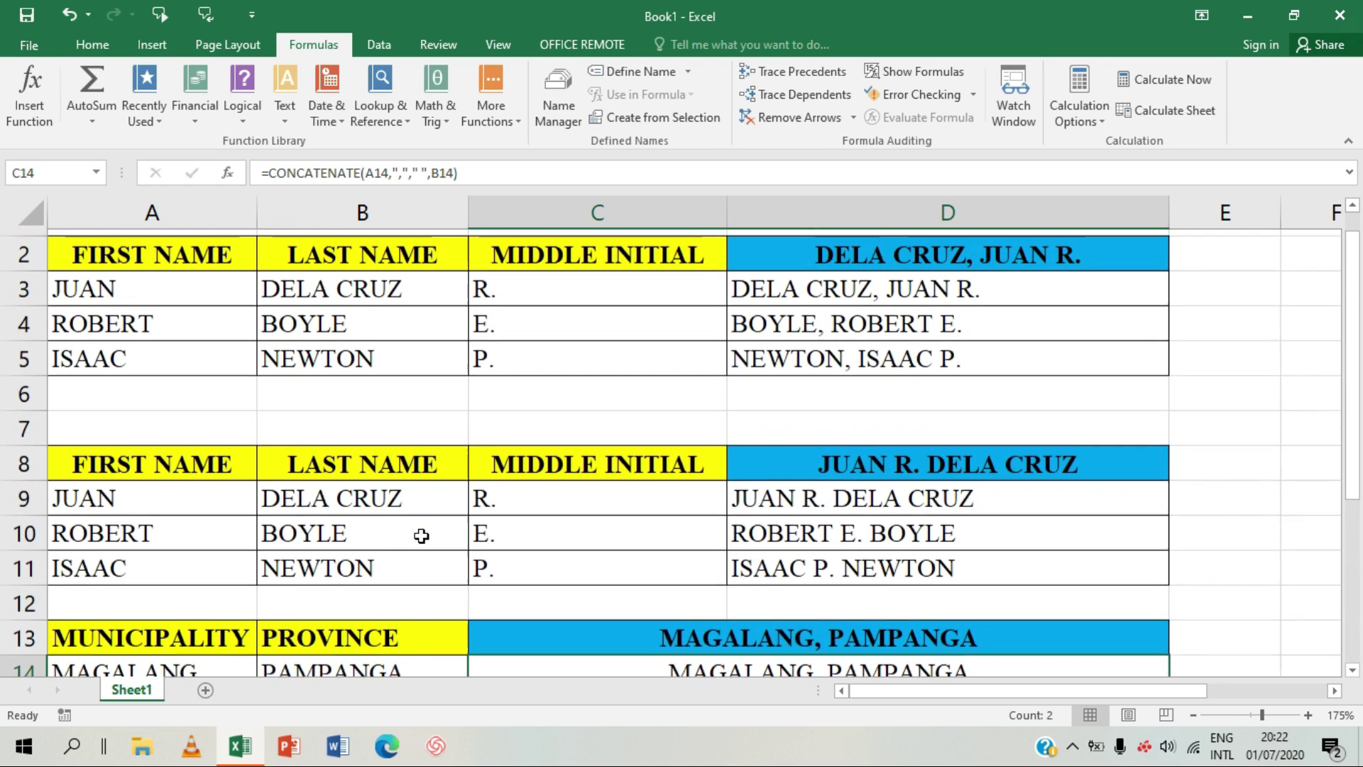
{"action": "scroll", "coordinate": [421, 536], "scroll_direction": "up", "scroll_amount": 1}
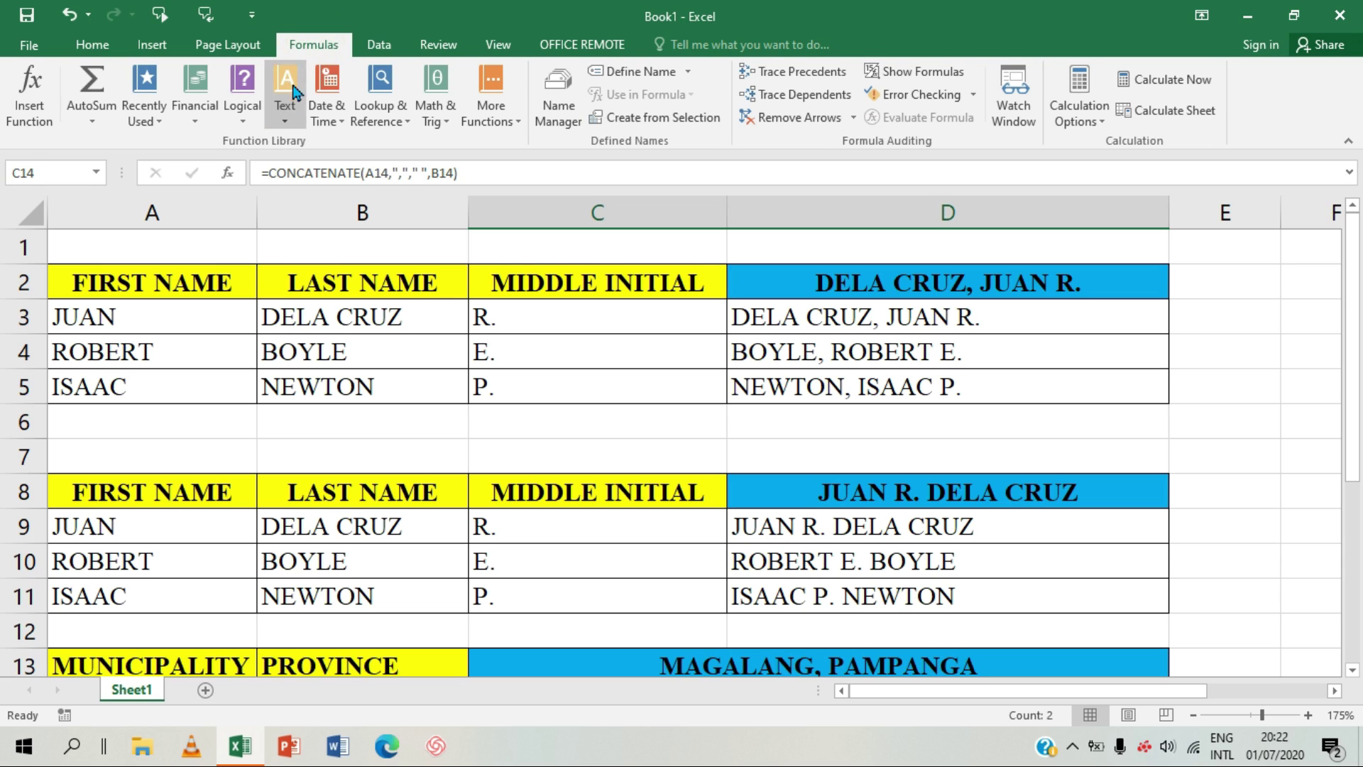
{"action": "left_click", "coordinate": [294, 124]}
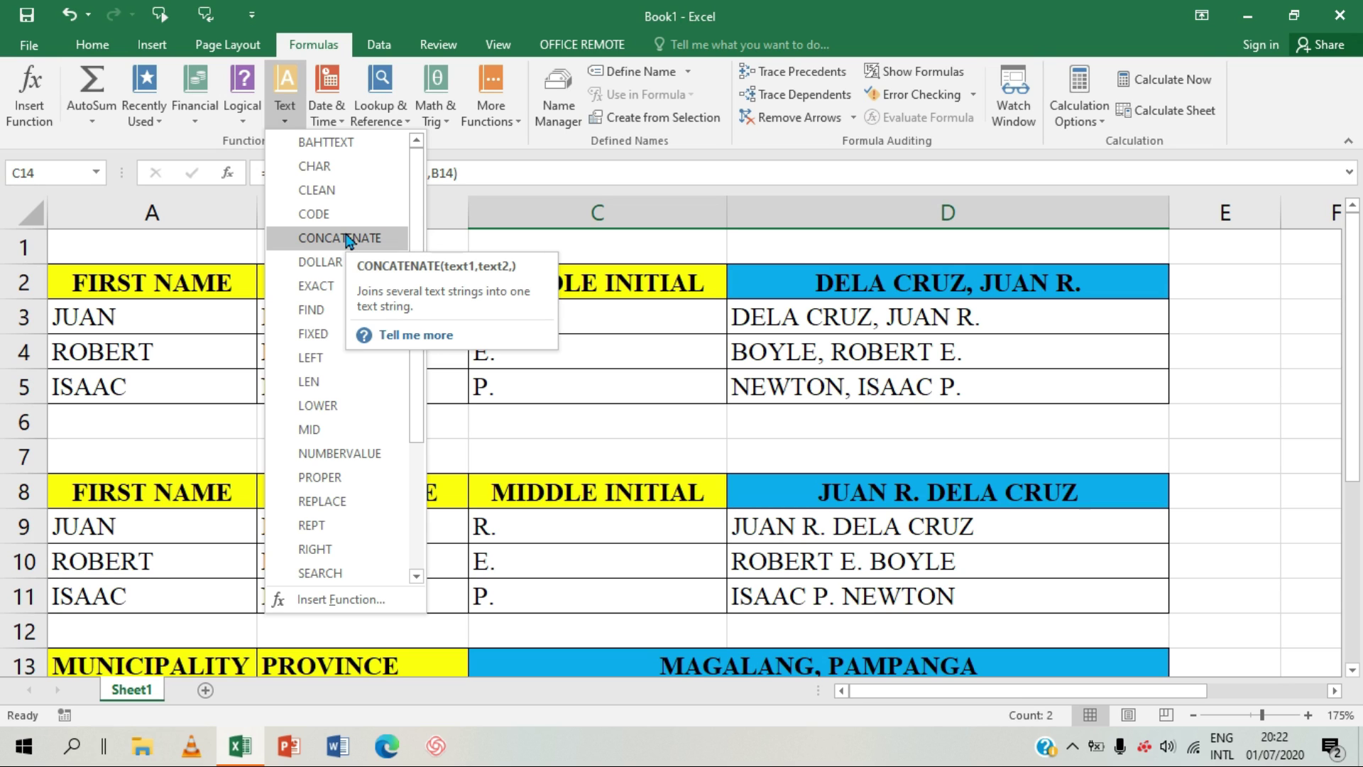
{"action": "left_click", "coordinate": [861, 317]}
{"action": "left_click_drag", "start_coordinate": [62, 315], "coordinate": [535, 326]}
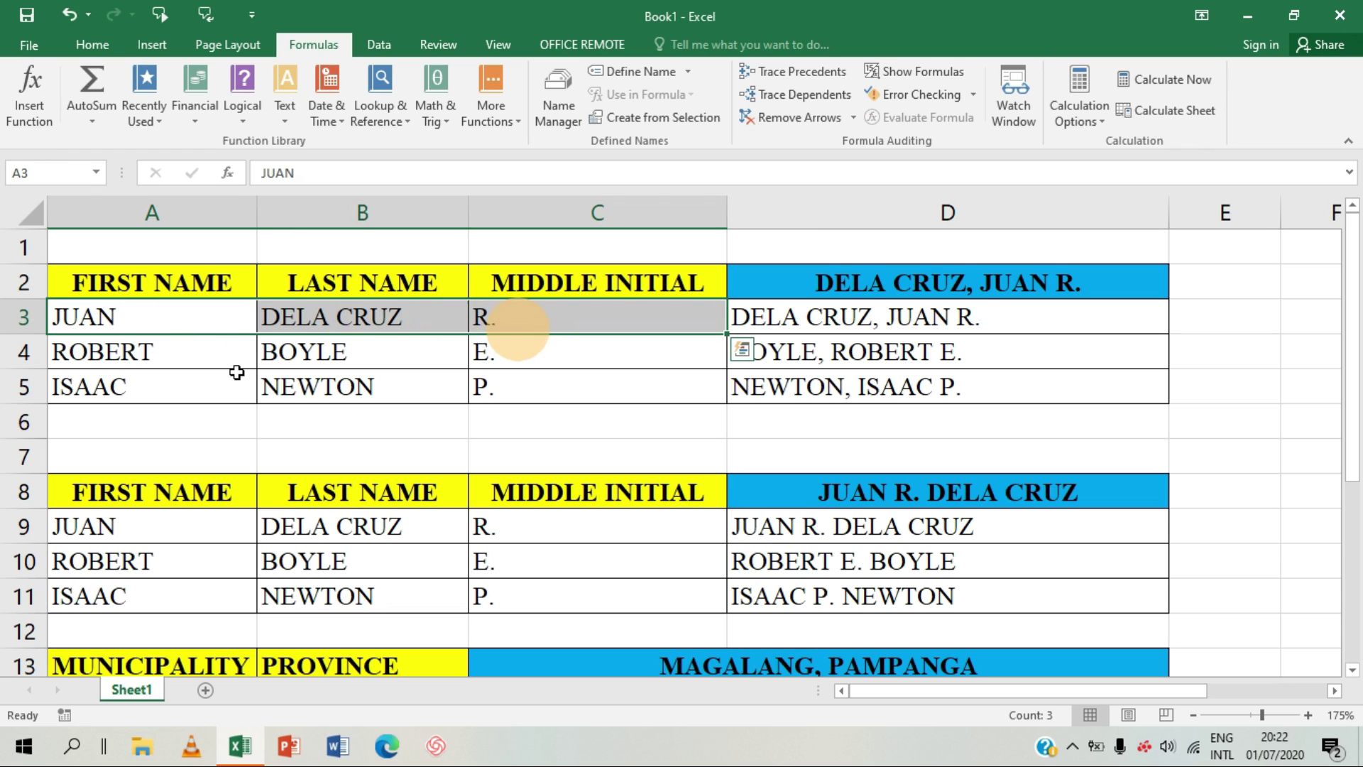
{"action": "left_click", "coordinate": [177, 312]}
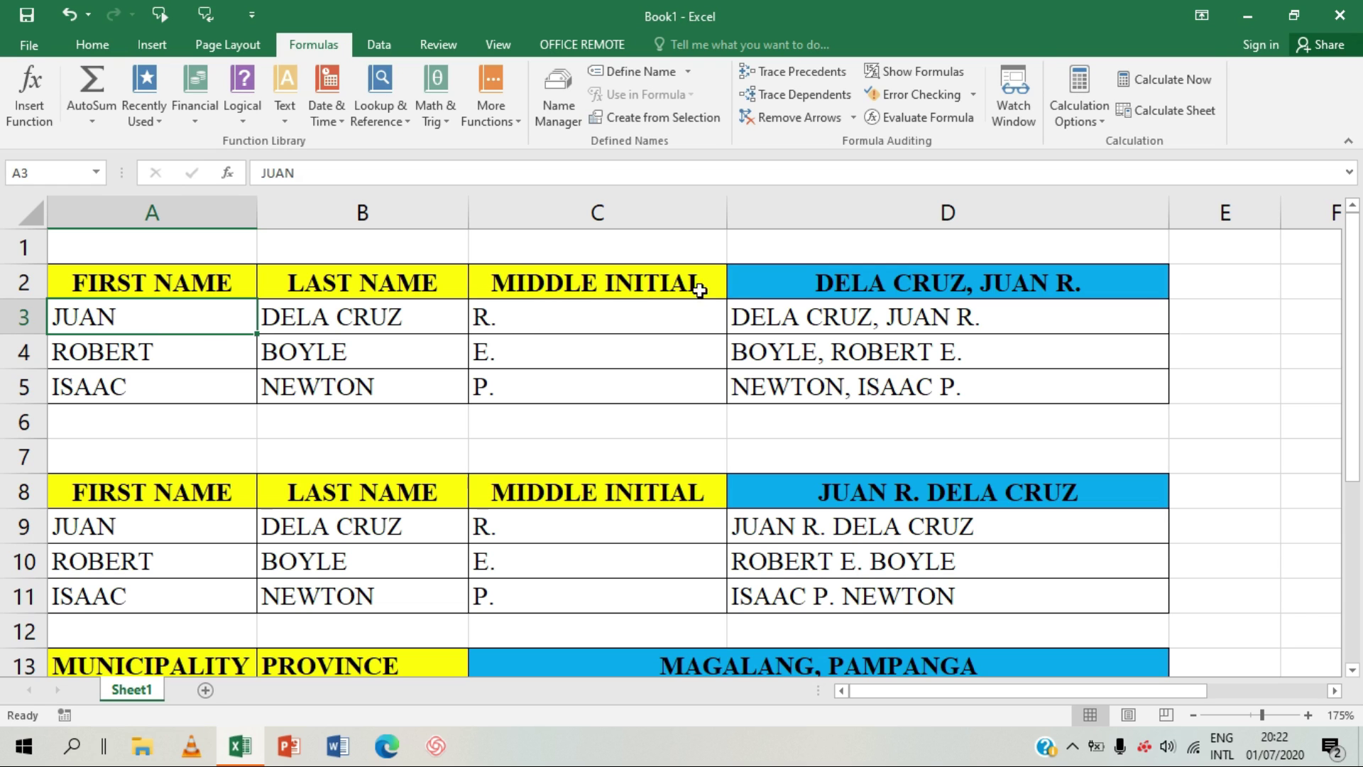
{"action": "left_click", "coordinate": [781, 318]}
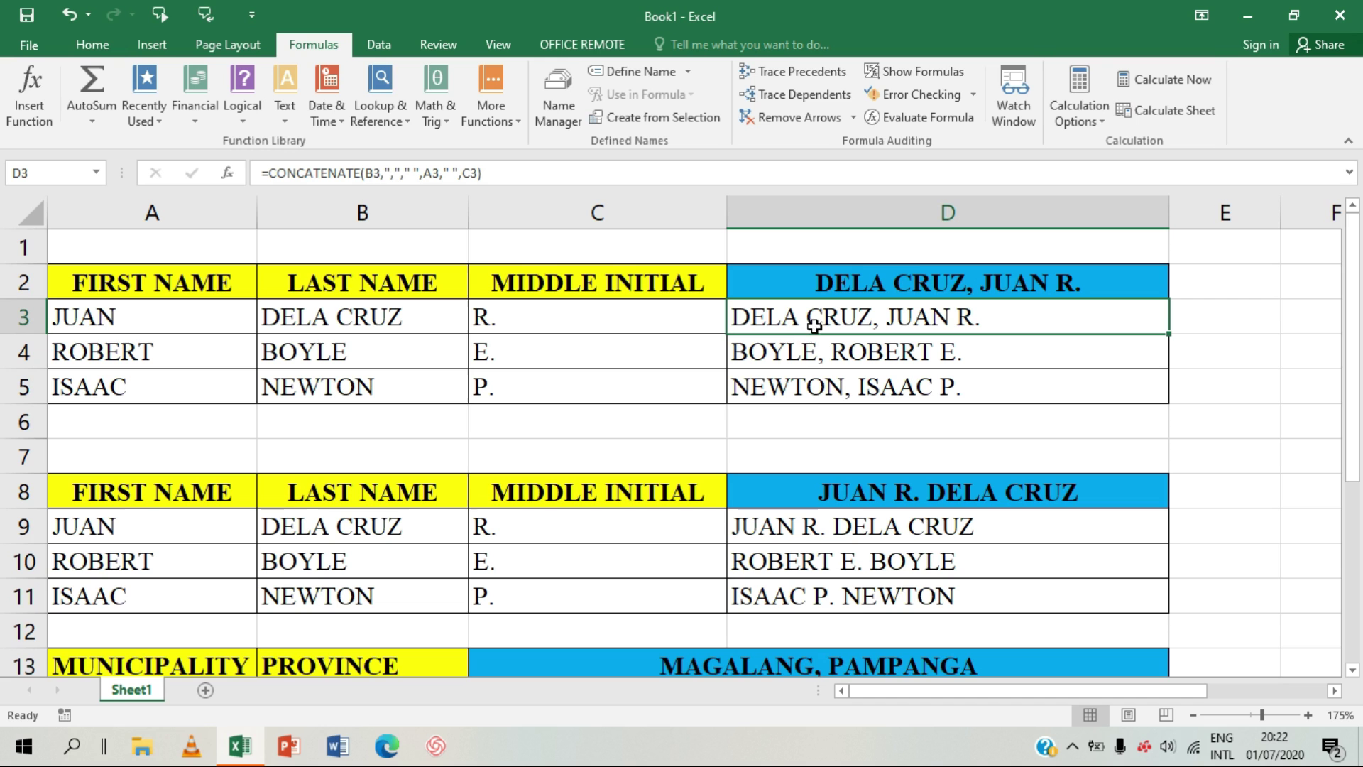
{"action": "scroll", "coordinate": [799, 440], "scroll_direction": "down", "scroll_amount": 1}
{"action": "scroll", "coordinate": [803, 475], "scroll_direction": "up", "scroll_amount": 1}
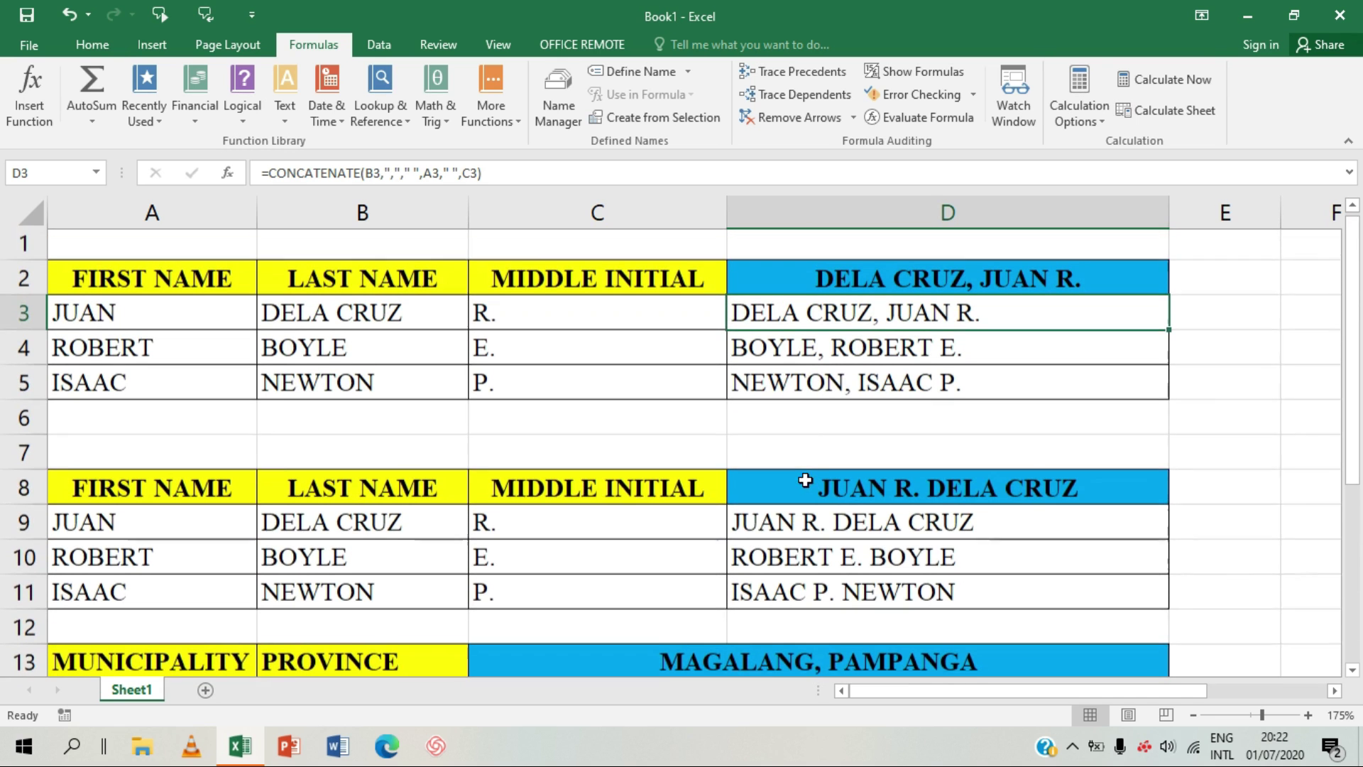
{"action": "left_click", "coordinate": [794, 353]}
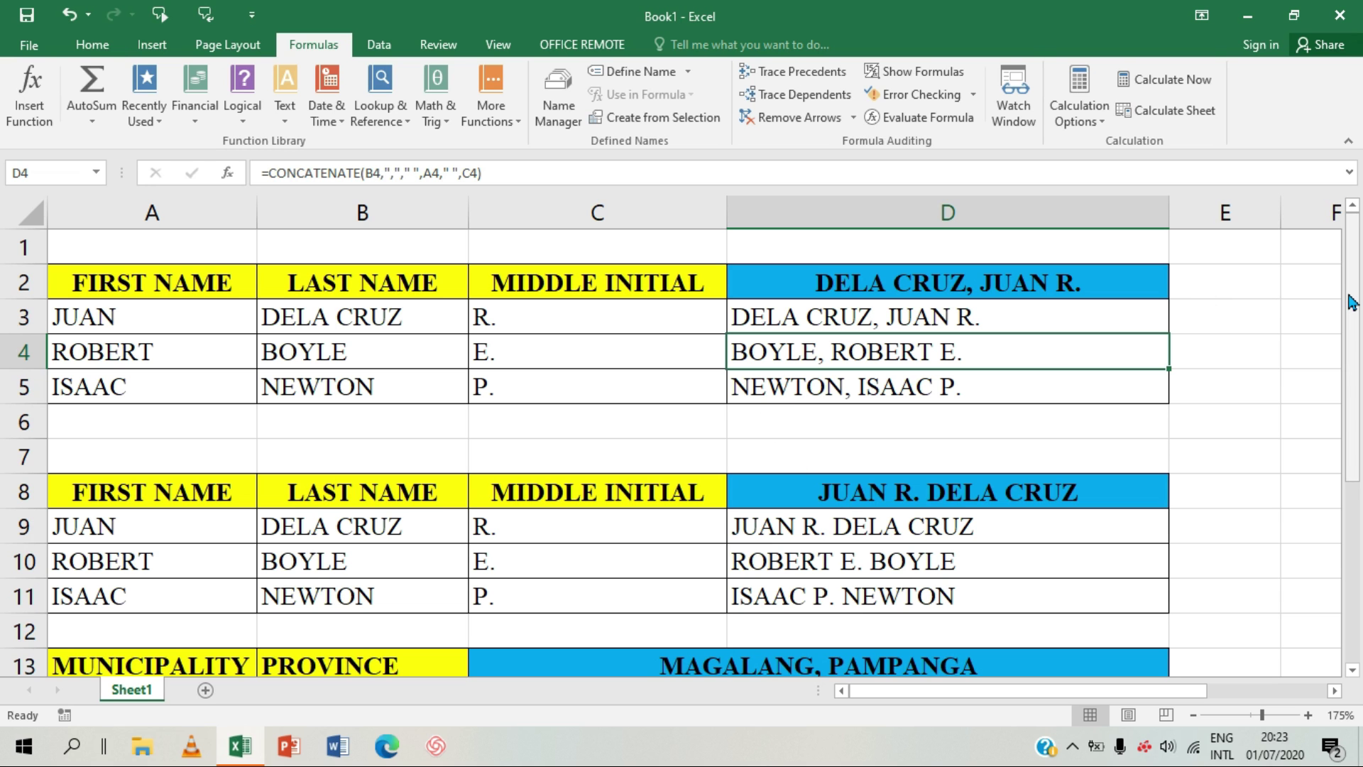
{"action": "scroll", "coordinate": [835, 486], "scroll_direction": "down", "scroll_amount": 1}
{"action": "scroll", "coordinate": [835, 486], "scroll_direction": "up", "scroll_amount": 1}
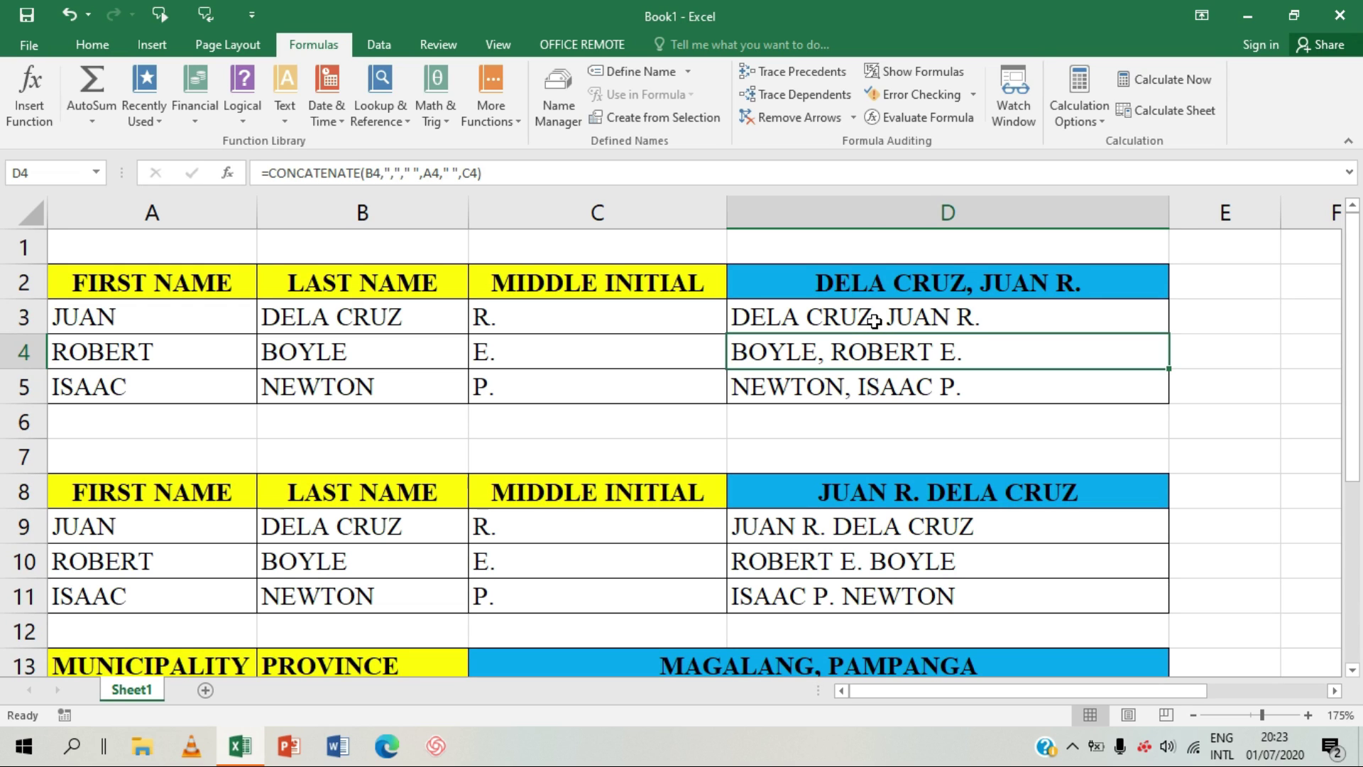